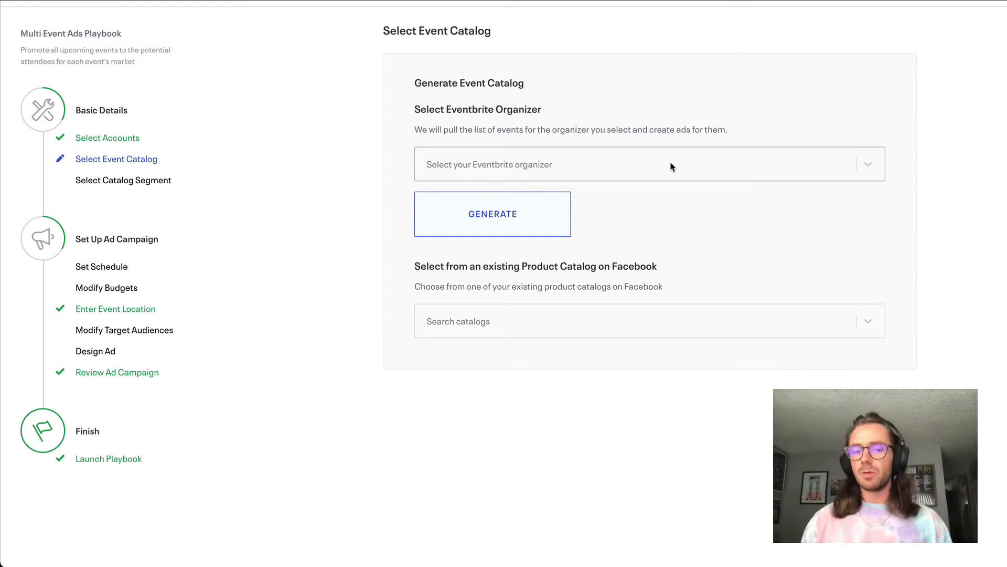
- Select New York Adventure Club and O Live Brooklyn as the Eventbrite organizers, and choose the existing product catalog named Eventbrite Event Catalog
left_click(671, 167)
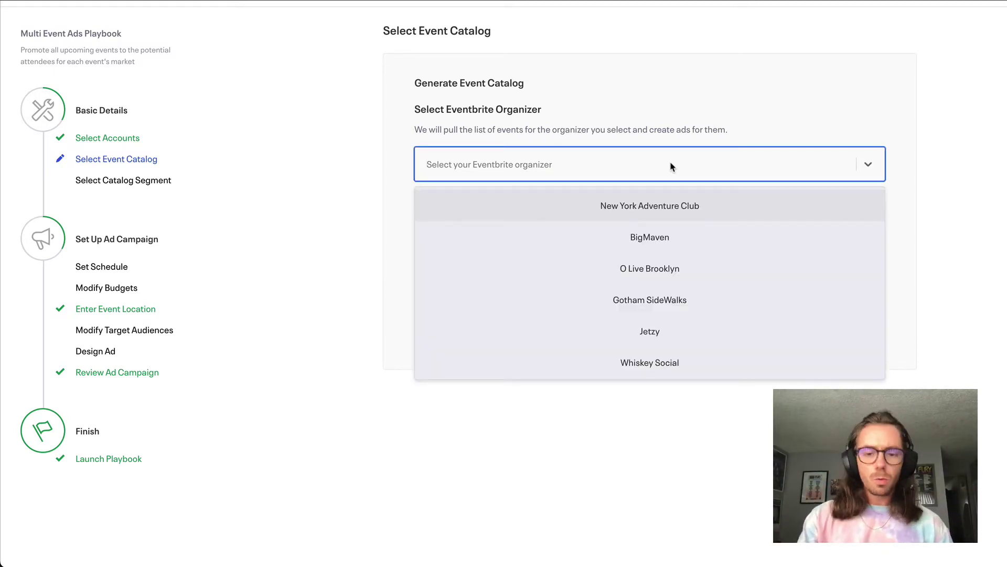
left_click(664, 209)
left_click(646, 174)
left_click(651, 244)
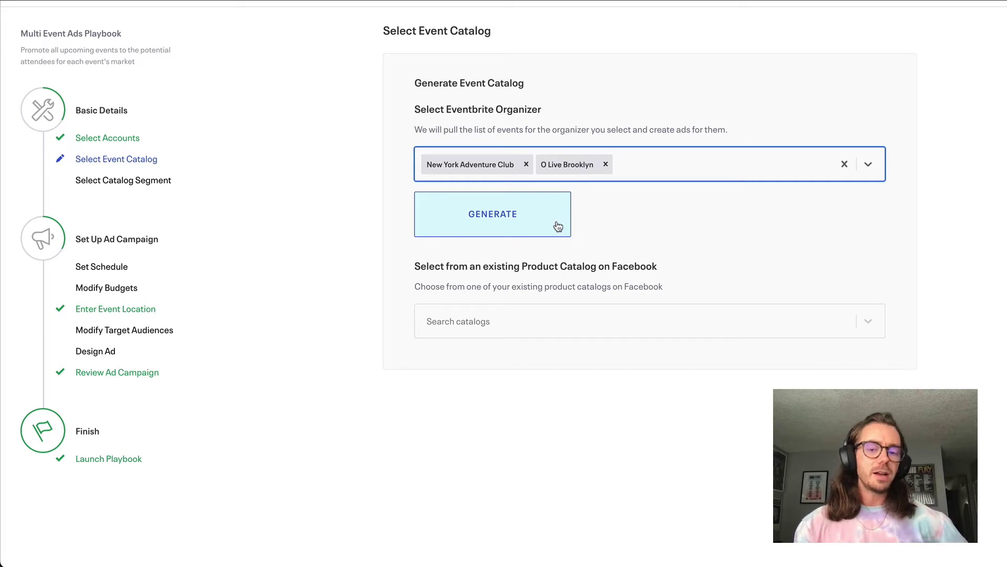
left_click(631, 318)
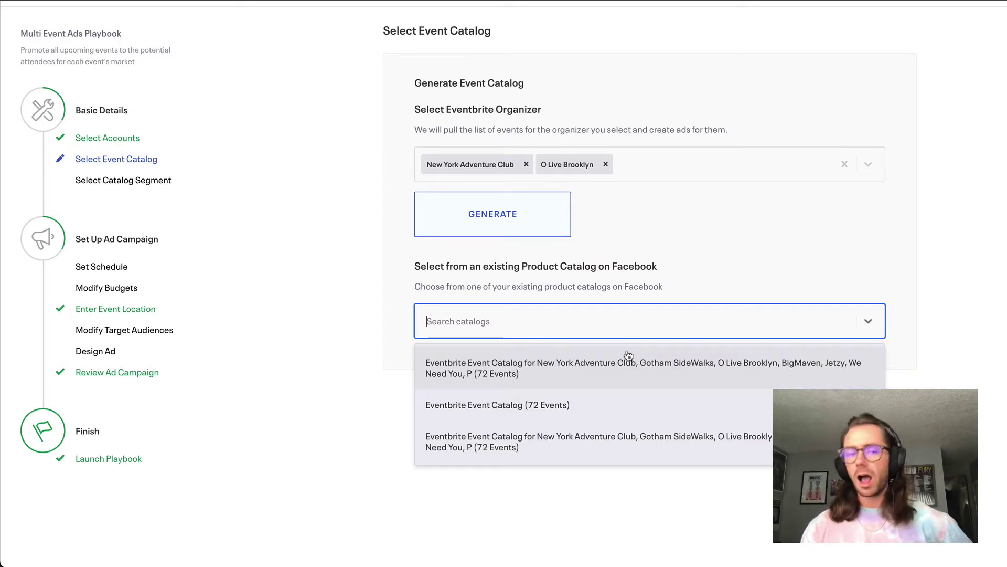
left_click(590, 407)
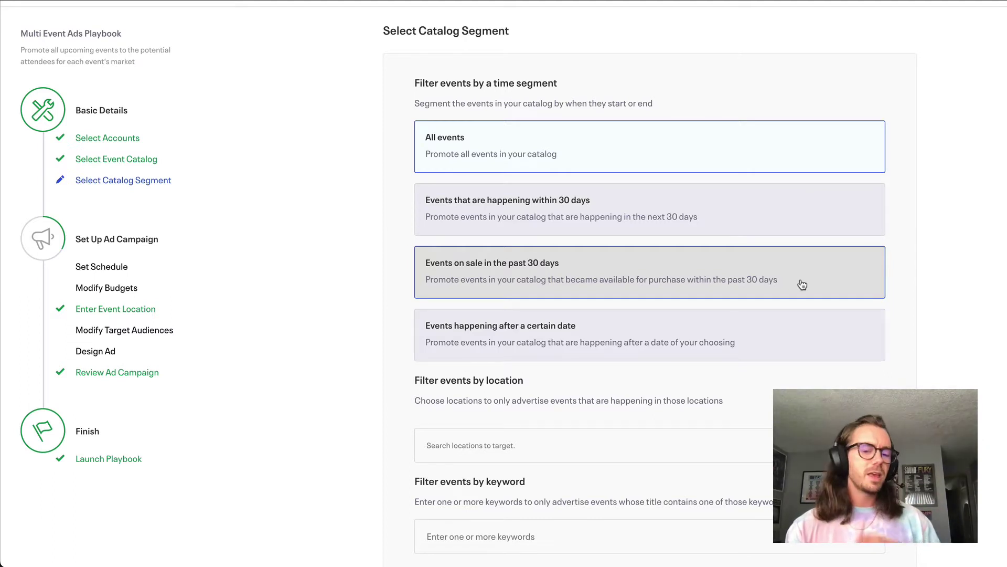
- Review the catalog segment filters and the event list, and continue to the schedule with all events included
scroll(803, 285, "down", 3)
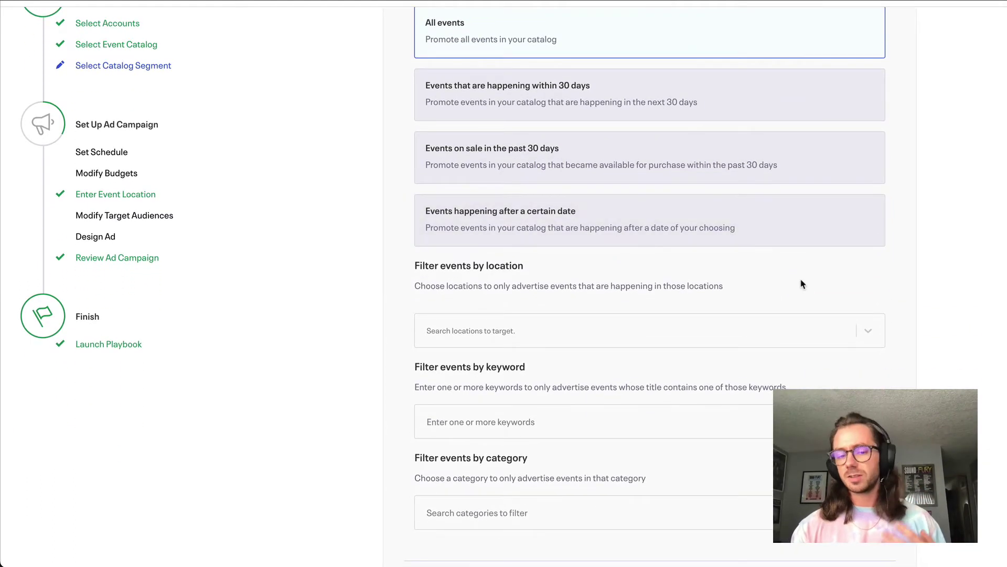
scroll(801, 284, "down", 4)
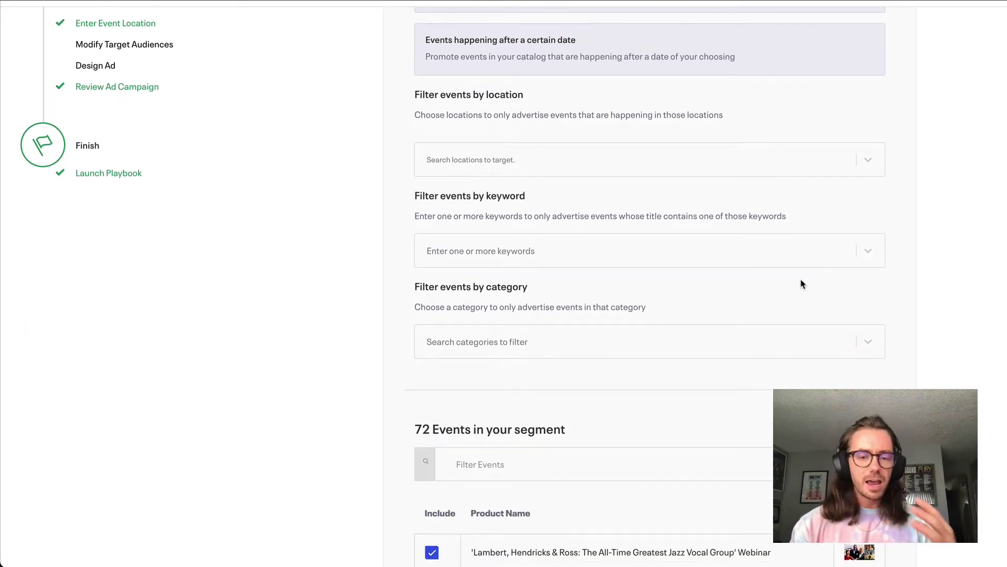
scroll(801, 284, "down", 6)
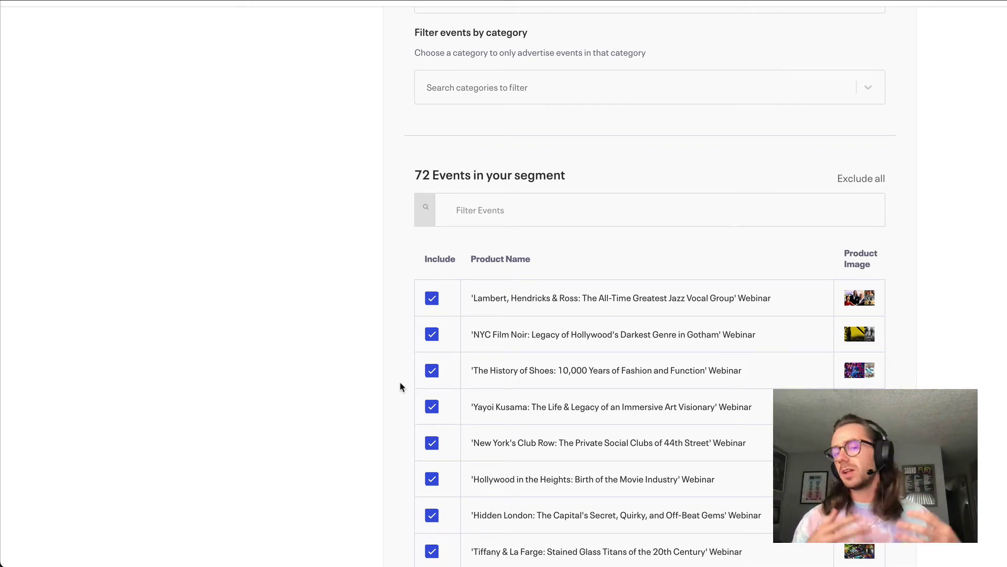
scroll(401, 386, "down", 18)
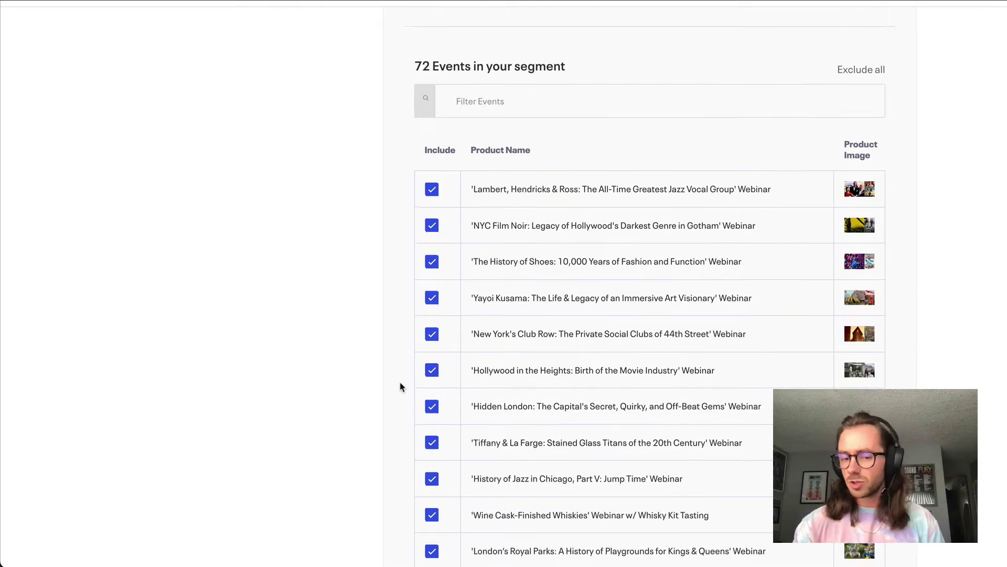
scroll(401, 387, "down", 20)
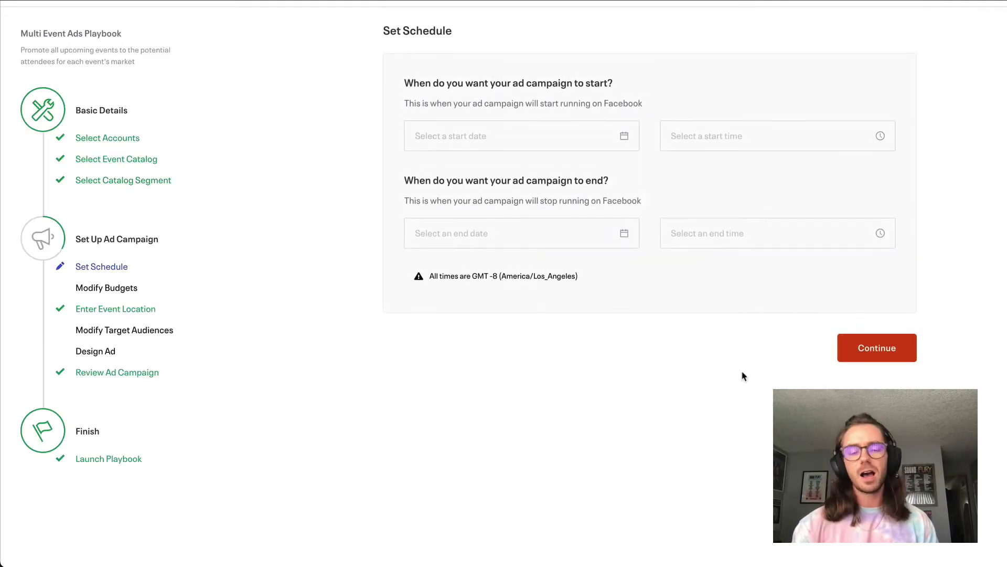
- Schedule the ad campaign from Tuesday, November 9th to Tuesday, November 30th at 03:05 pm and set the daily spend to $5
left_click(518, 131)
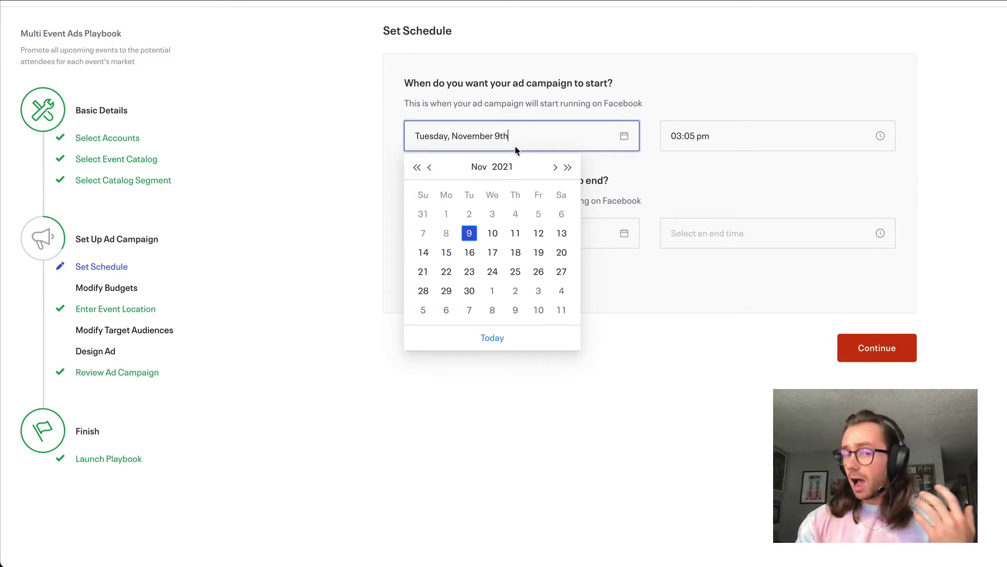
left_click(316, 220)
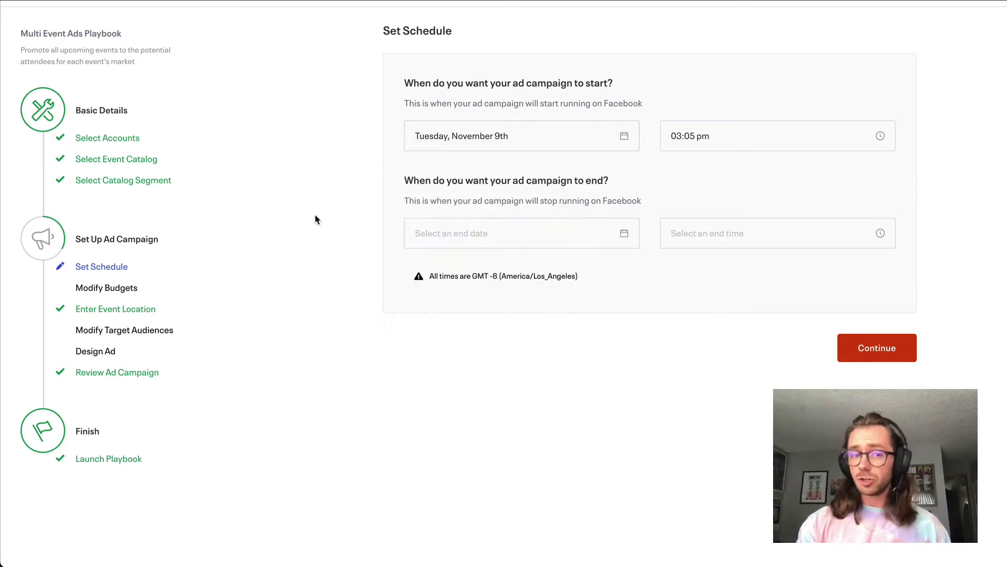
left_click(445, 234)
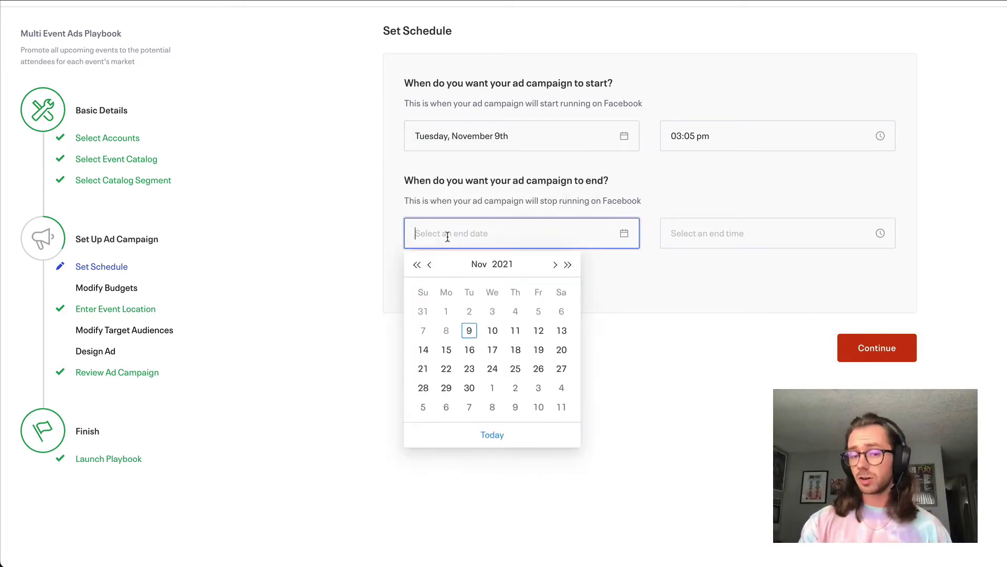
left_click(469, 389)
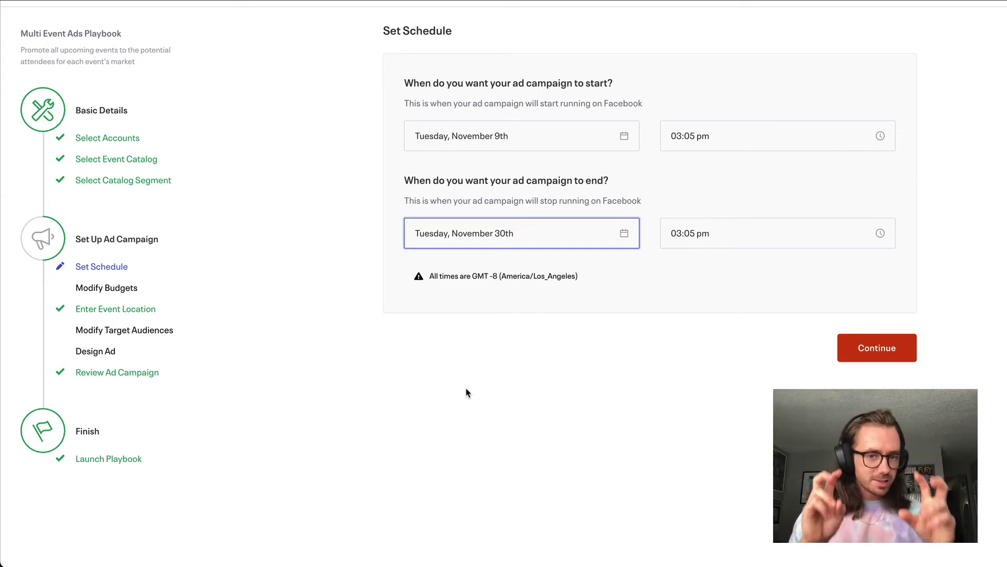
left_click(848, 347)
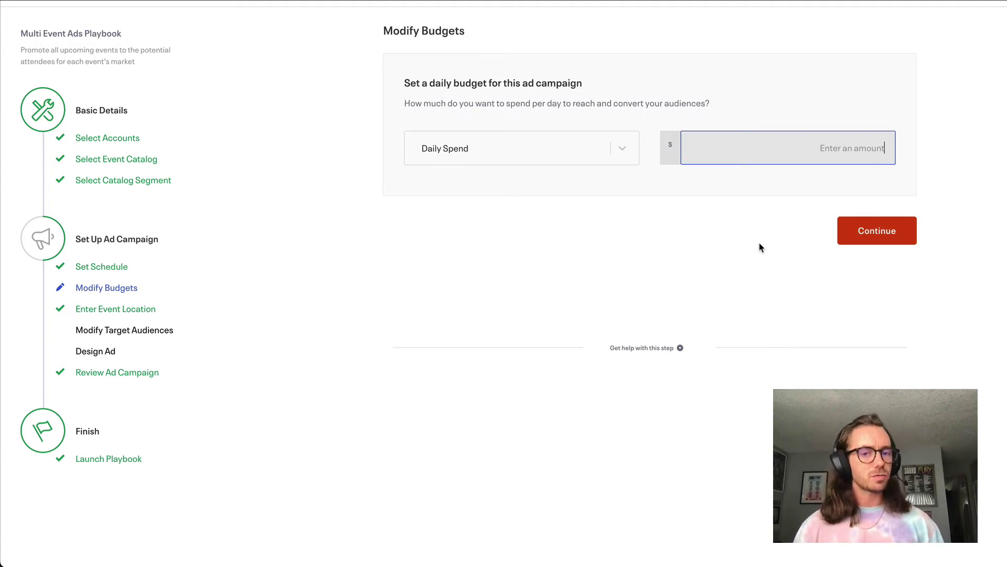
type("5")
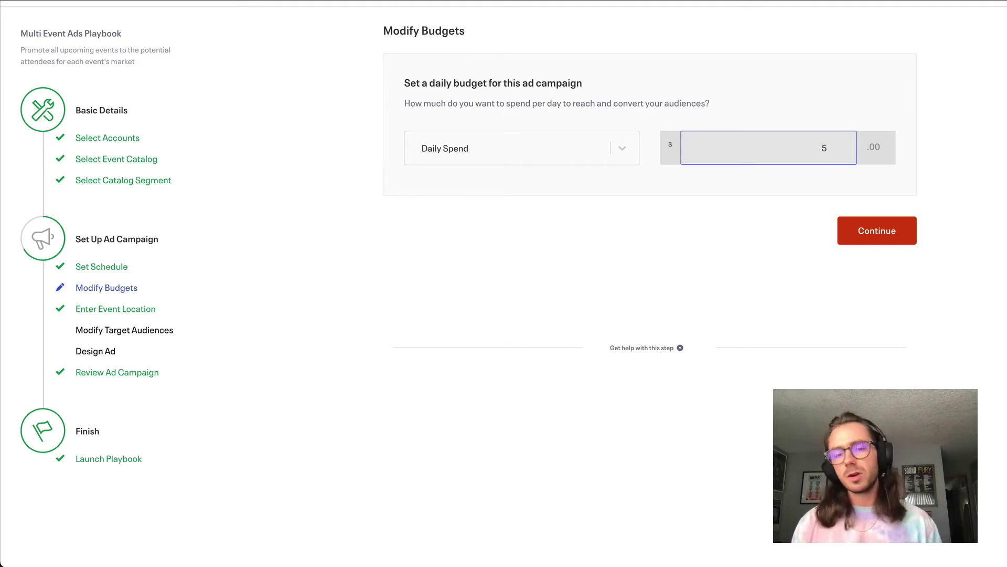
left_click(884, 230)
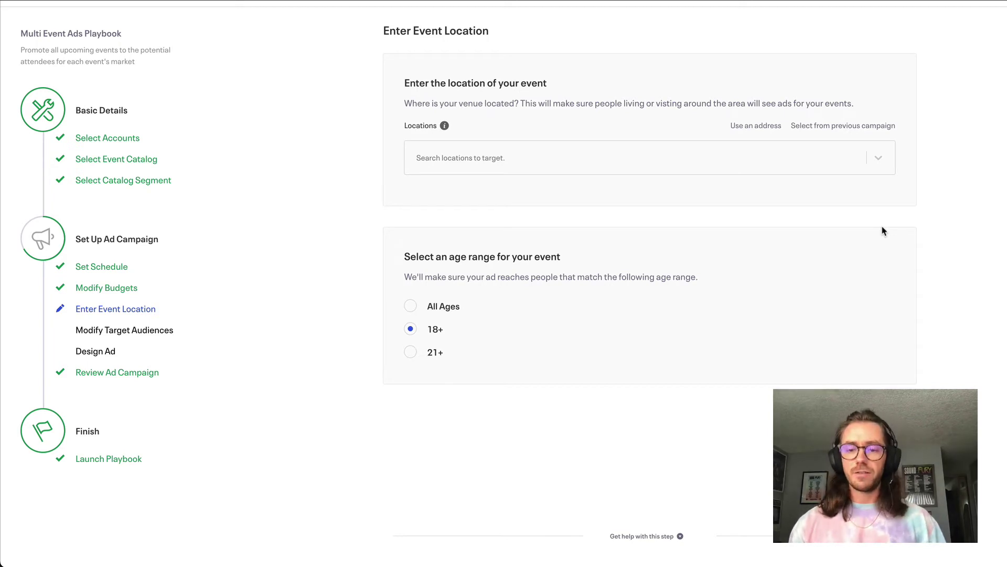
- Target the New York market as the event location with a 21+ age range, and continue to the target audiences
left_click(740, 171)
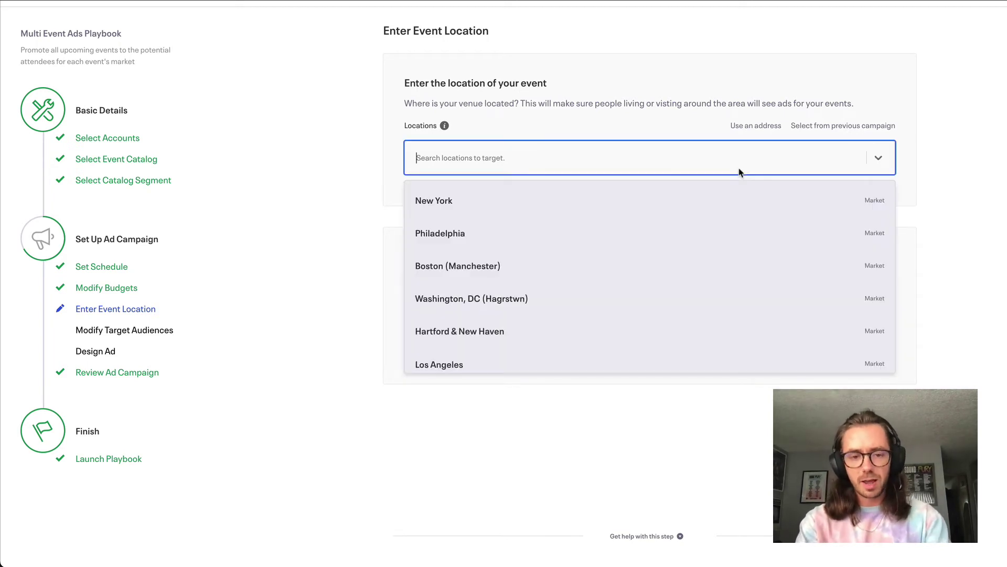
left_click(648, 203)
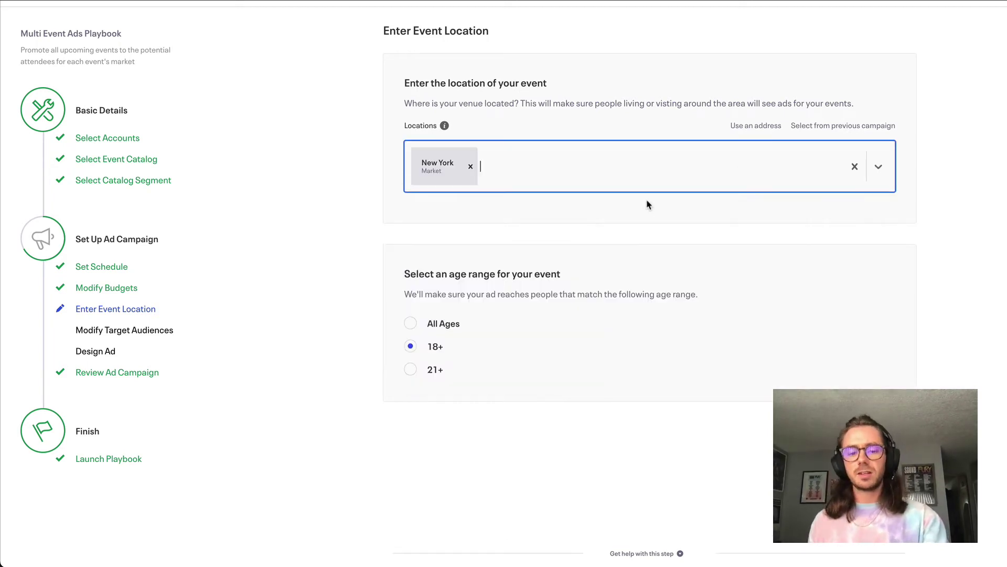
left_click(410, 370)
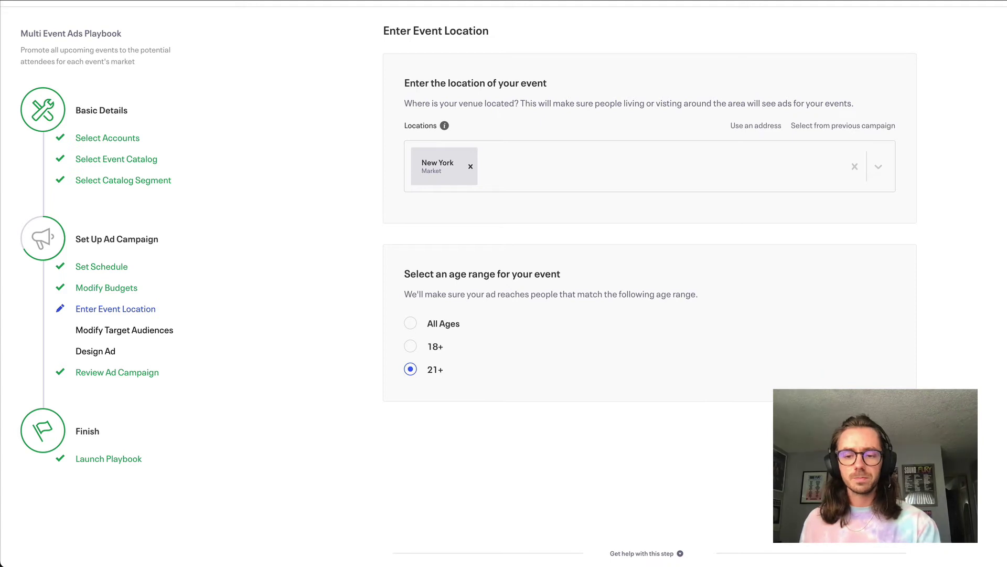
left_click(877, 423)
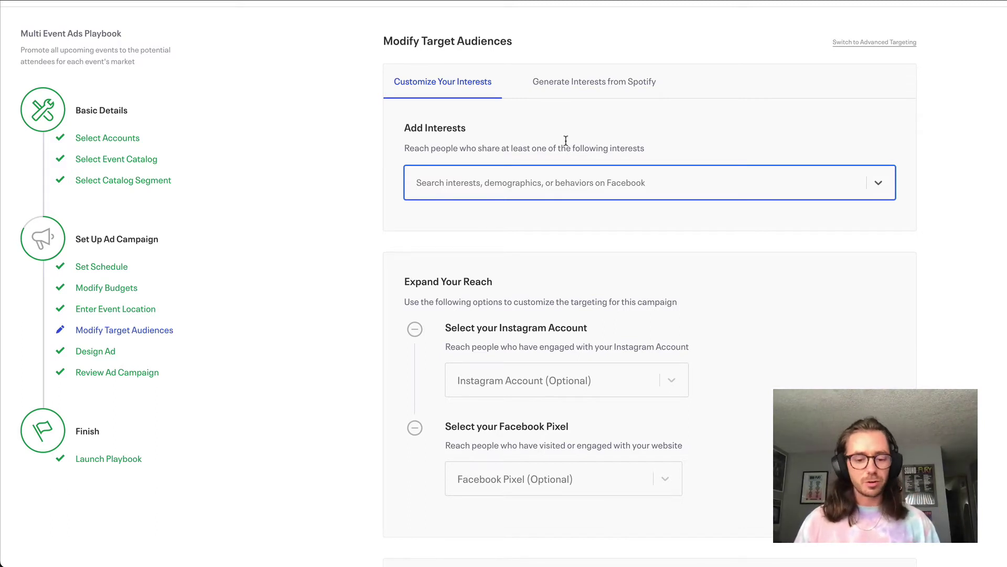
- Add Yoga, Physical exercise and health as target audience interests
type("yoga")
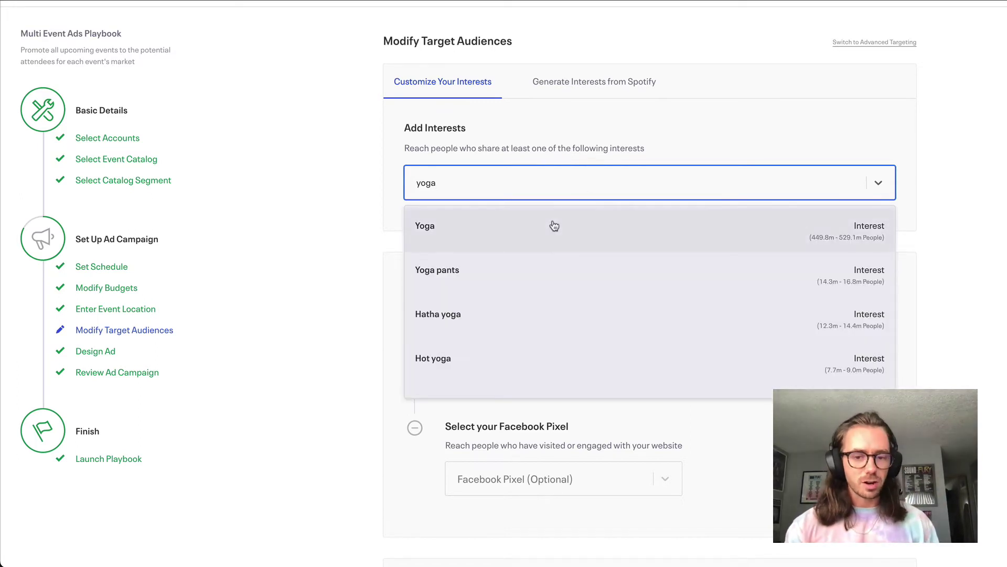
left_click(555, 226)
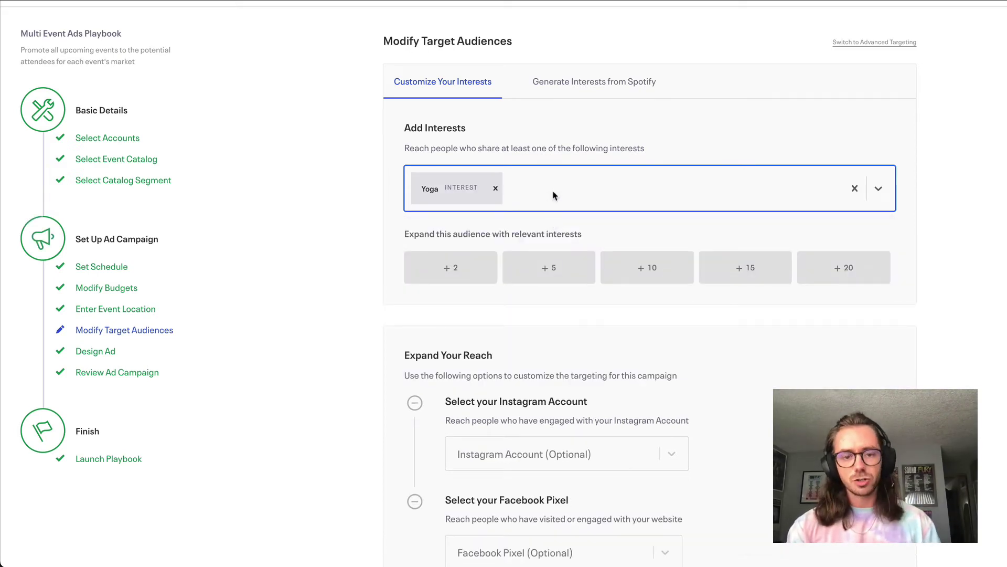
type("exer")
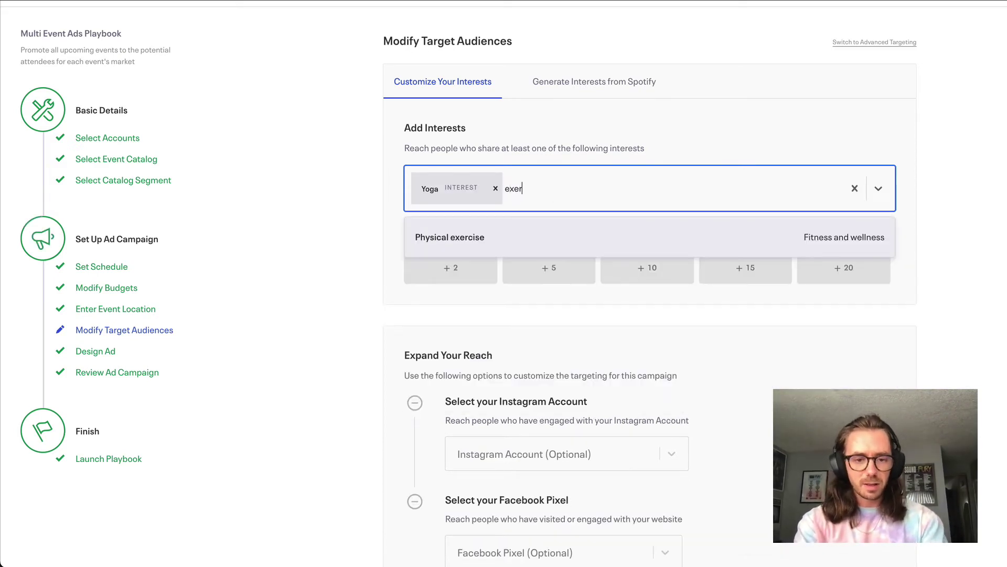
type("cise")
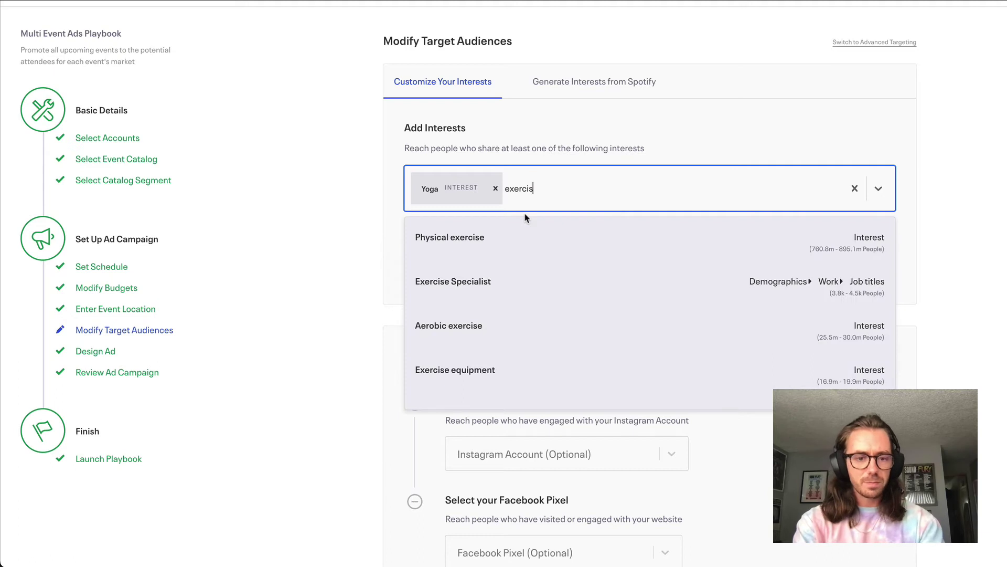
left_click(525, 239)
type("health")
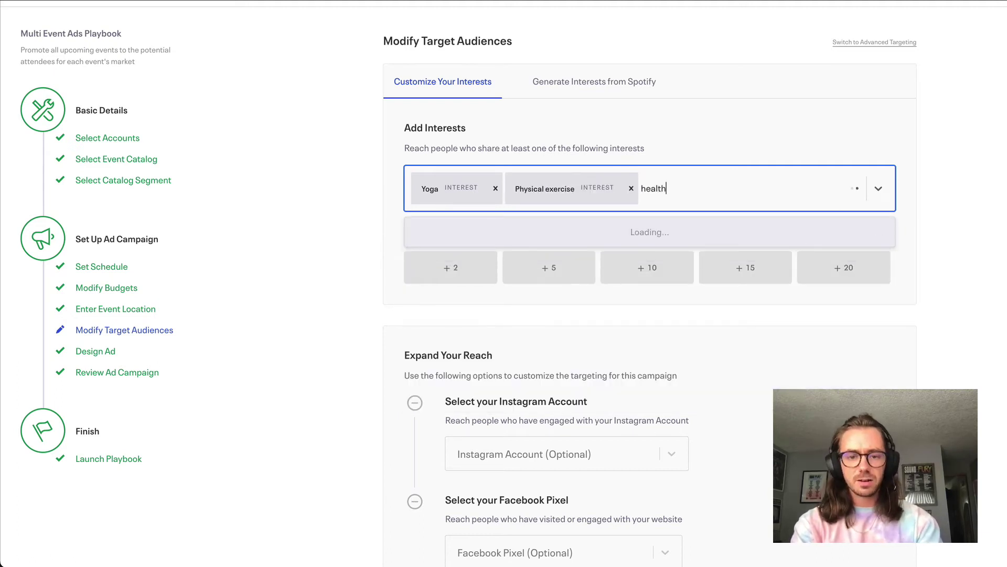
left_click(671, 238)
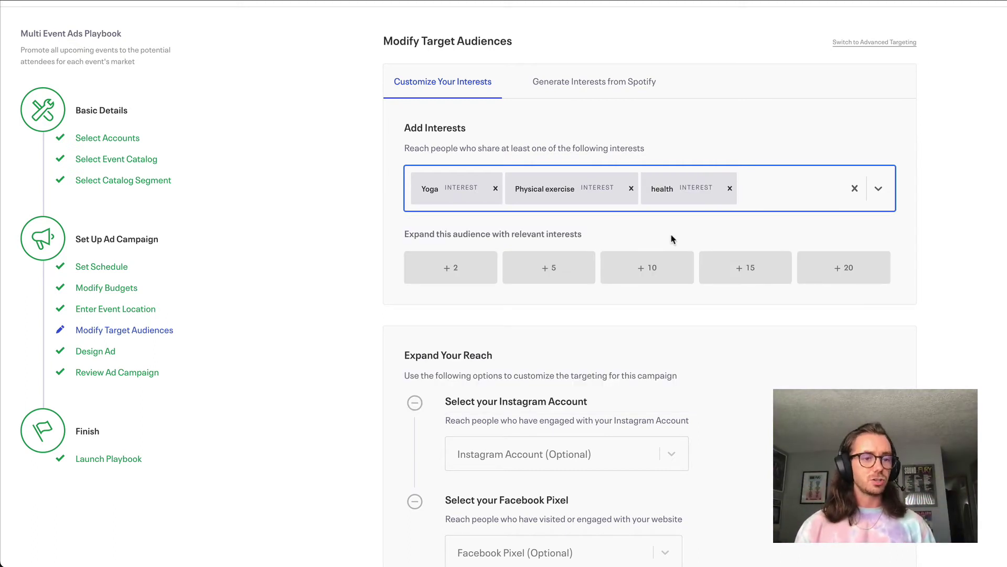
- Add the suggested interests Meditation and Spirituality to the target audience
left_click(769, 189)
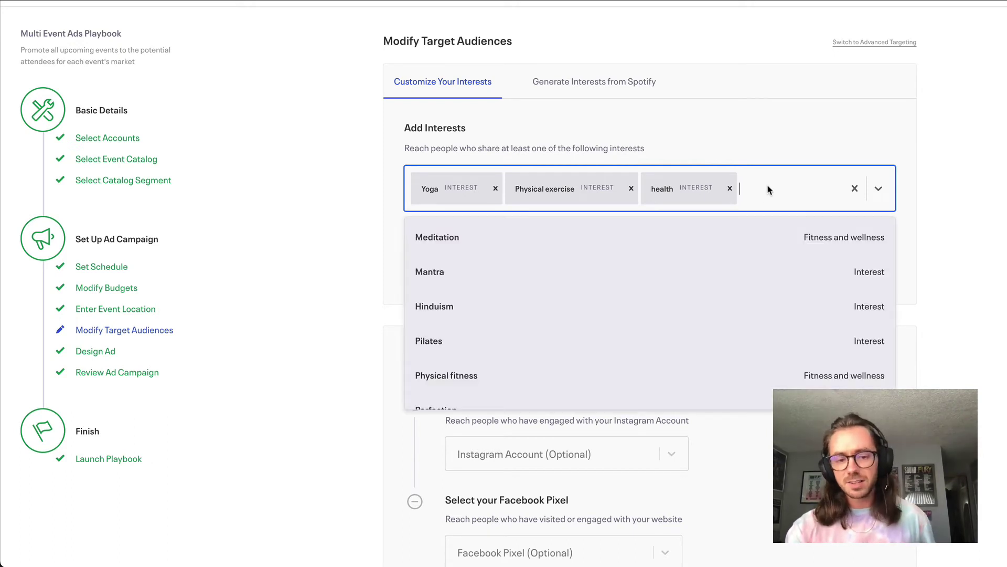
left_click(694, 239)
left_click(743, 221)
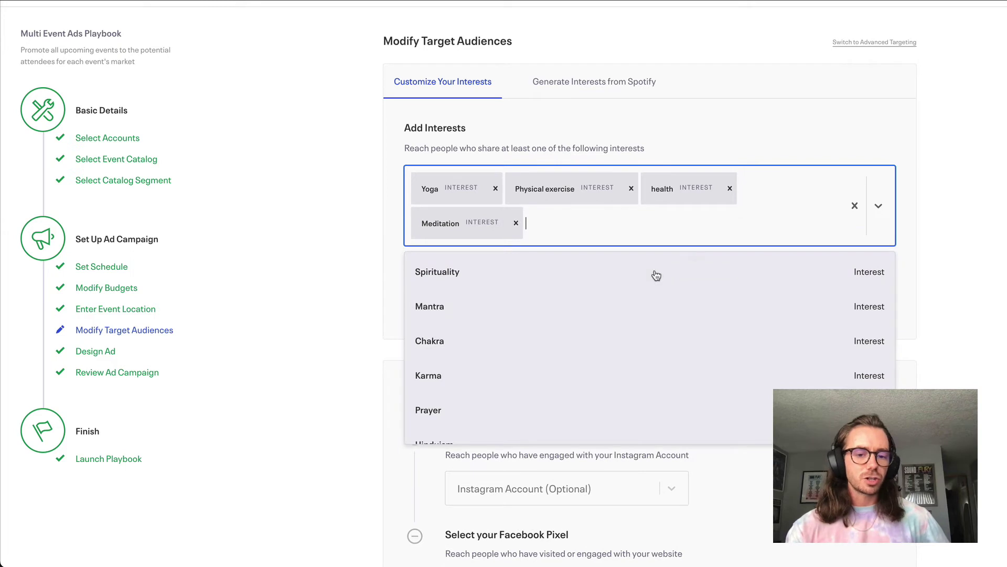
left_click(638, 287)
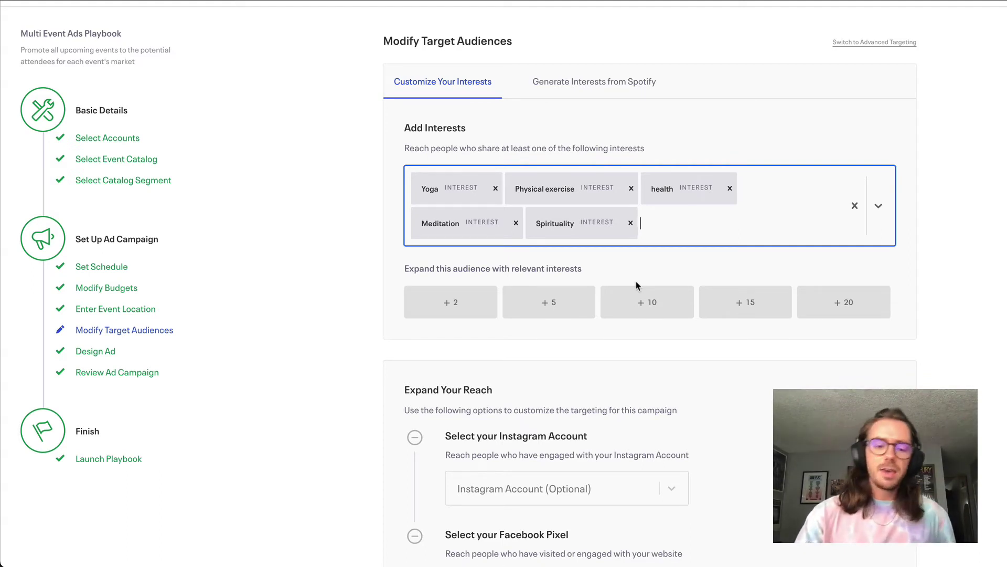
- Expand the campaign's reach with the nyadventureclub Instagram account and New York Adventure Club, Inc's Facebook Pixel
scroll(636, 285, "down", 2)
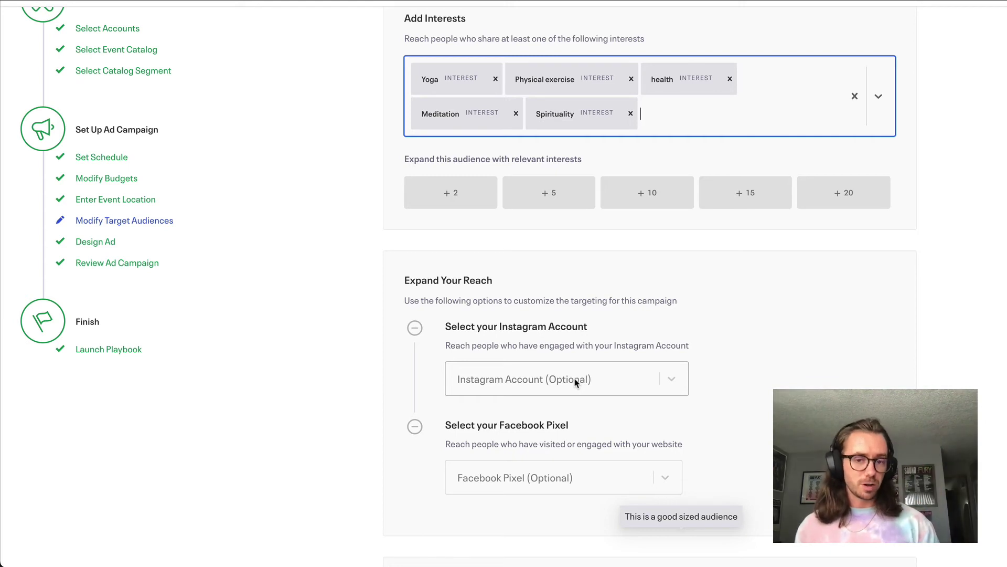
left_click(575, 380)
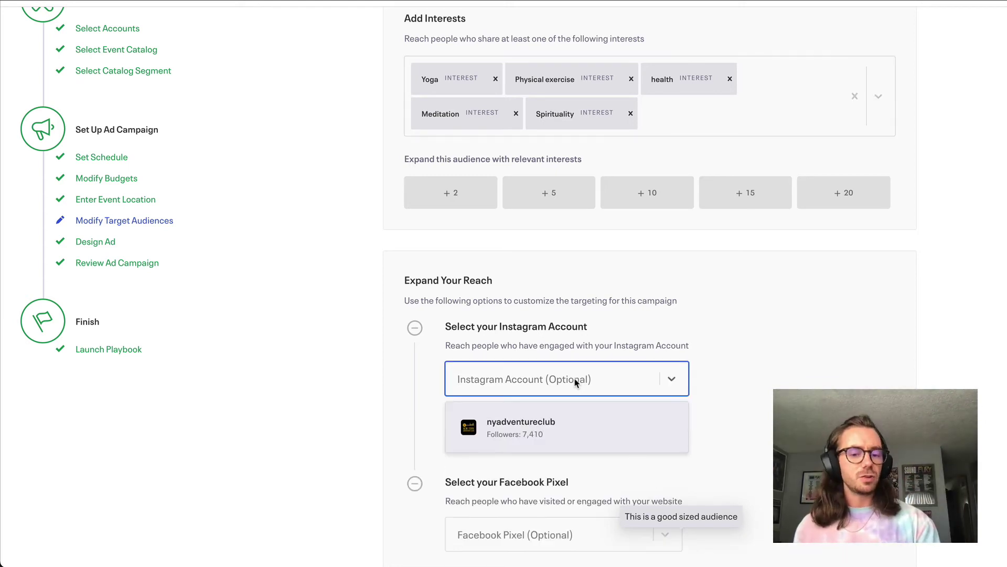
left_click(573, 431)
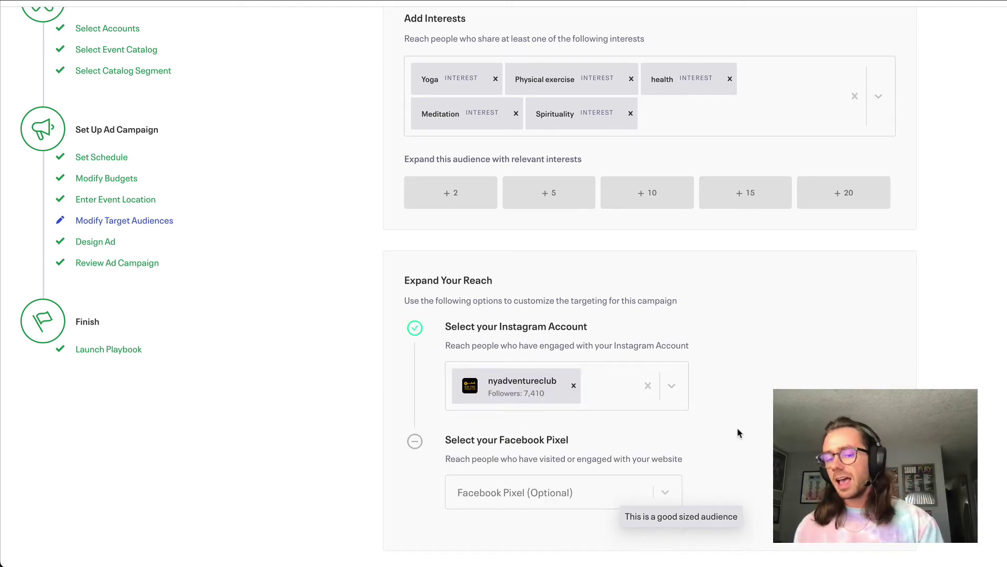
scroll(738, 432, "down", 1)
left_click(618, 467)
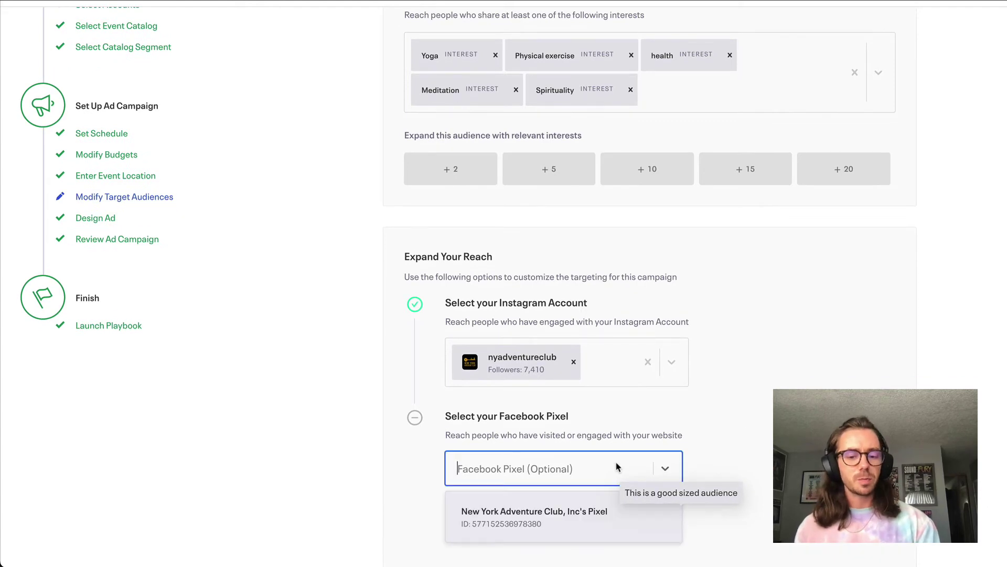
left_click(569, 518)
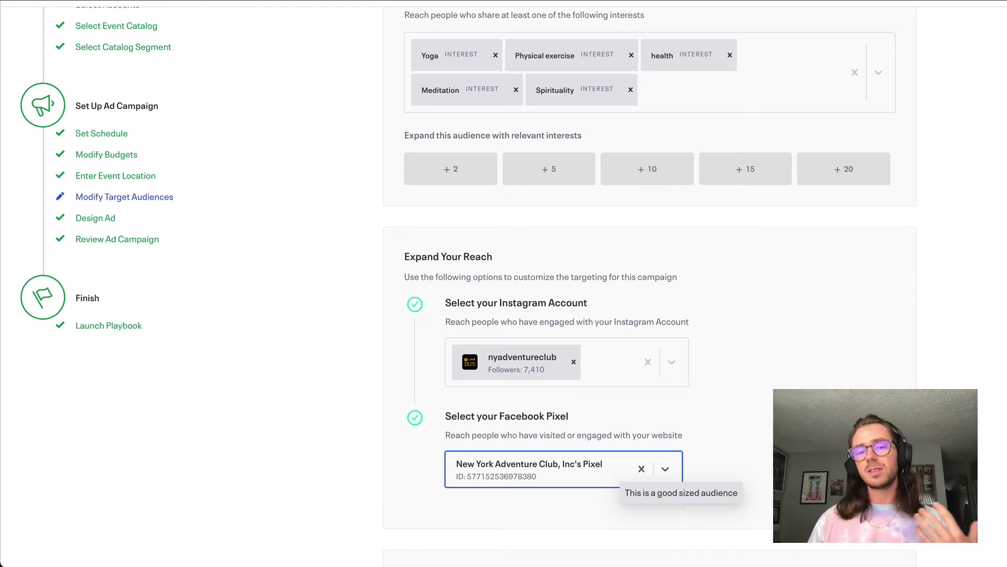
scroll(940, 224, "up", 3)
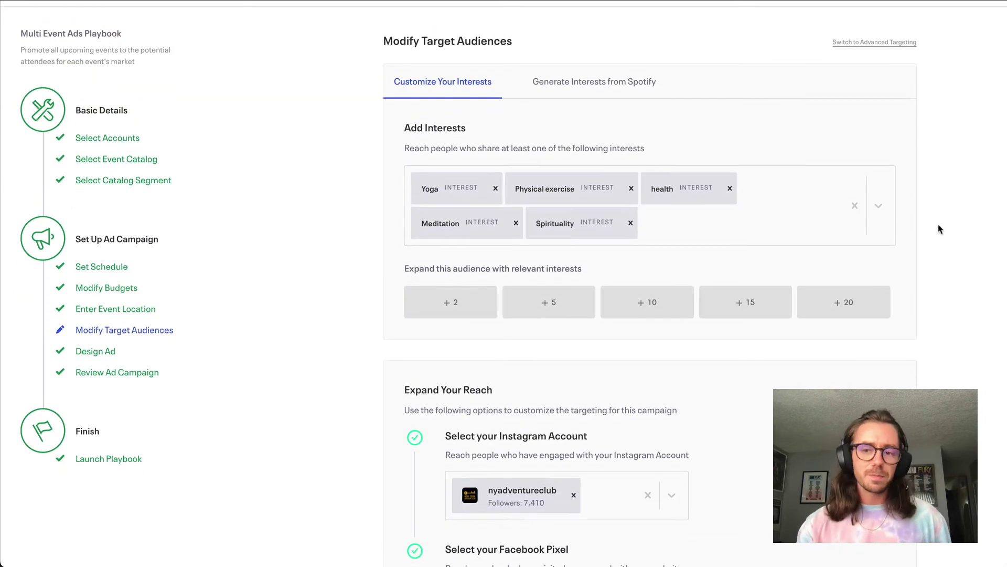
- Switch to advanced targeting and replace the Facebook interest and remarketing audiences with an Eventbrite Grouped Remarketing Audience
left_click(875, 46)
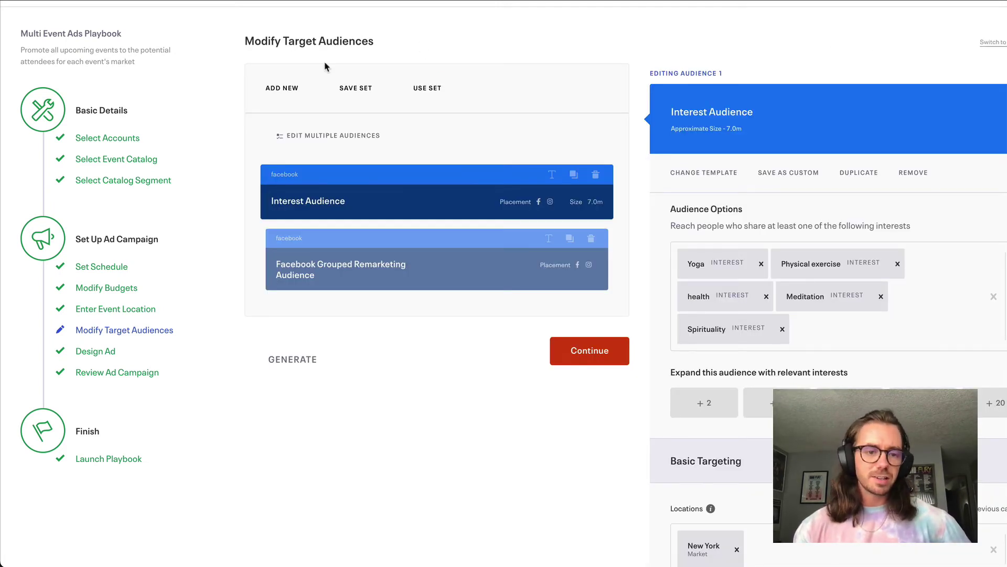
left_click(280, 90)
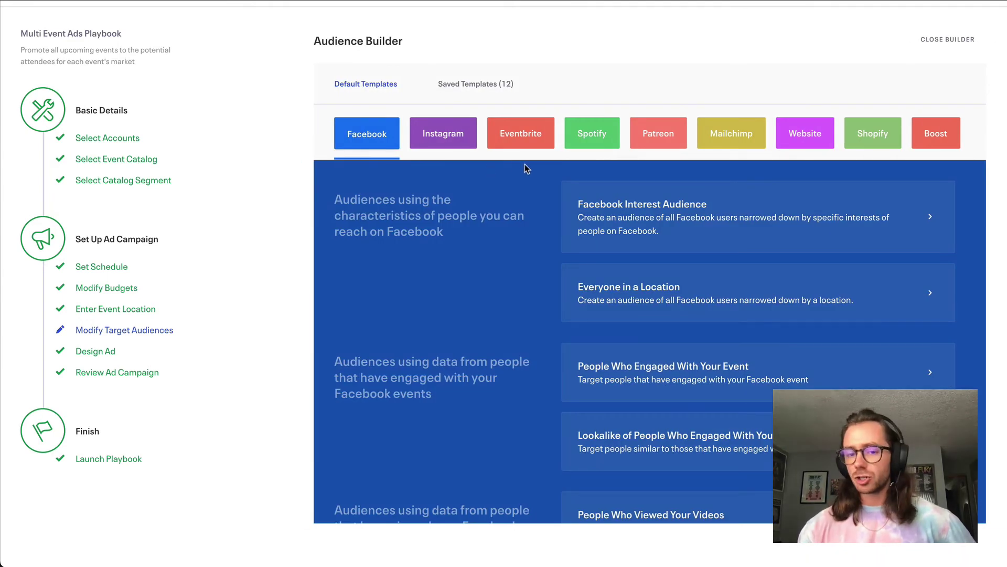
left_click(531, 135)
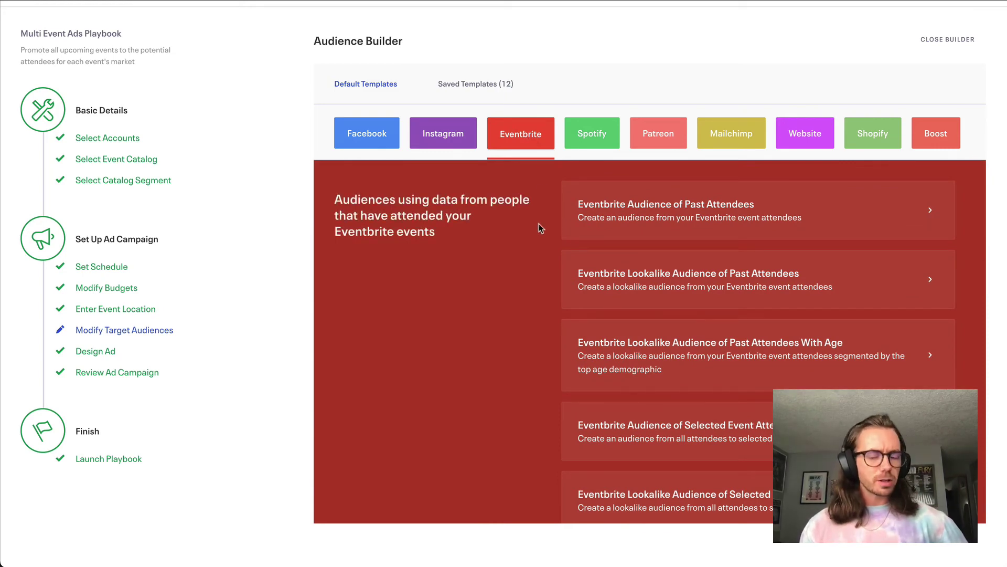
scroll(539, 226, "down", 9)
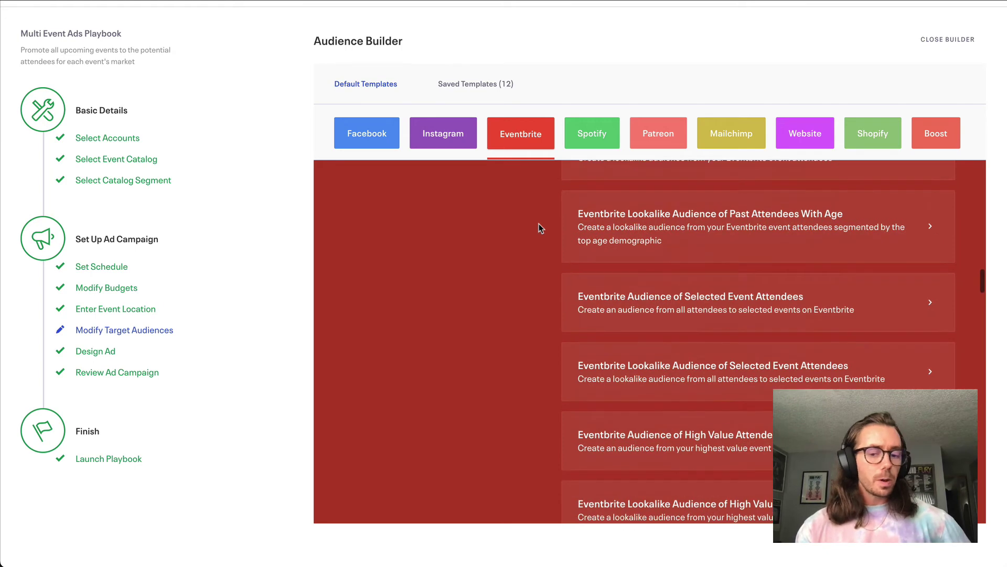
scroll(539, 226, "down", 5)
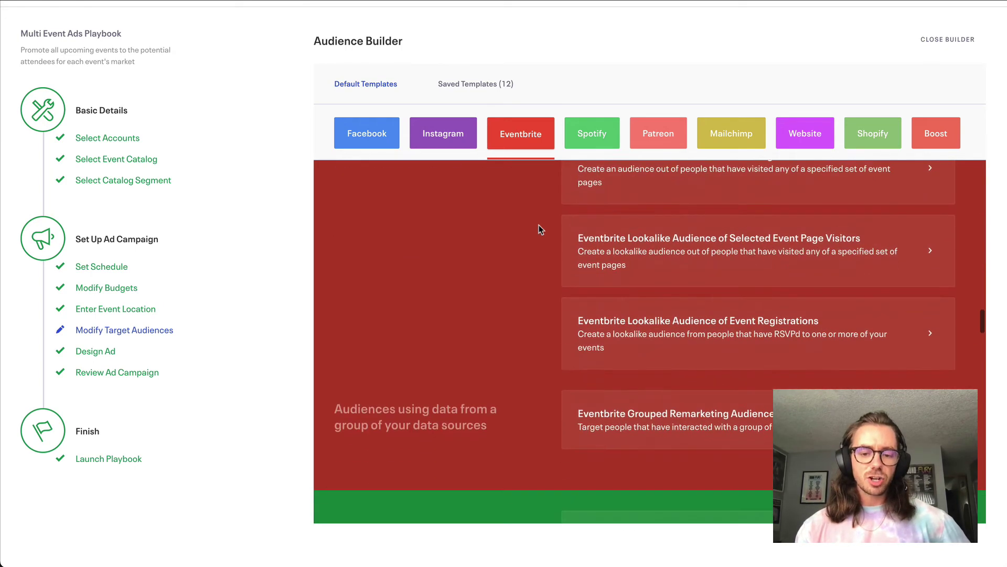
left_click(637, 409)
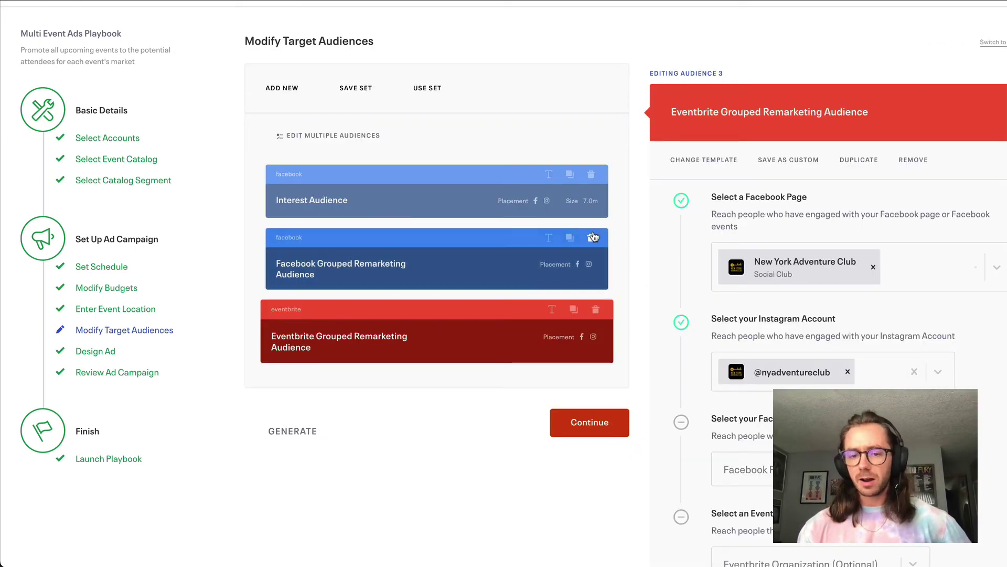
left_click(597, 237)
left_click(597, 175)
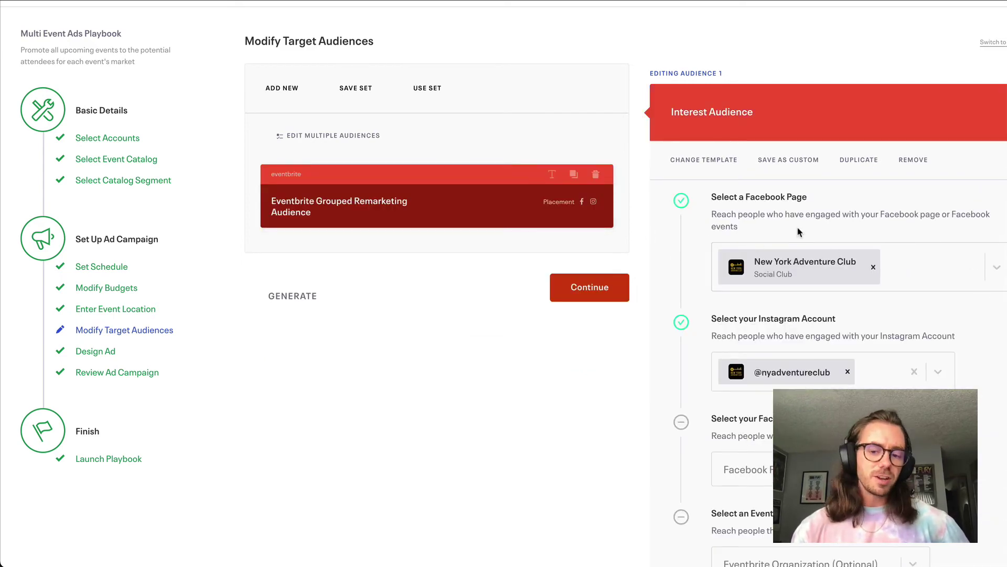
- Add New York Adventure Club, Inc's Facebook Pixel and the organizer's Eventbrite organization to the Eventbrite Grouped Remarketing Audience
scroll(729, 249, "down", 2)
left_click(786, 383)
left_click(786, 383)
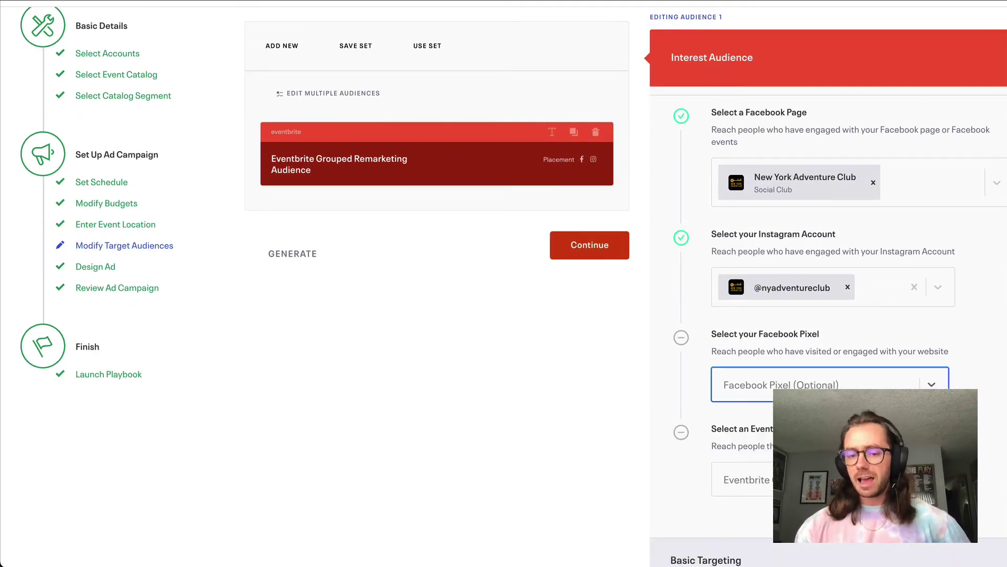
left_click(789, 385)
left_click(745, 427)
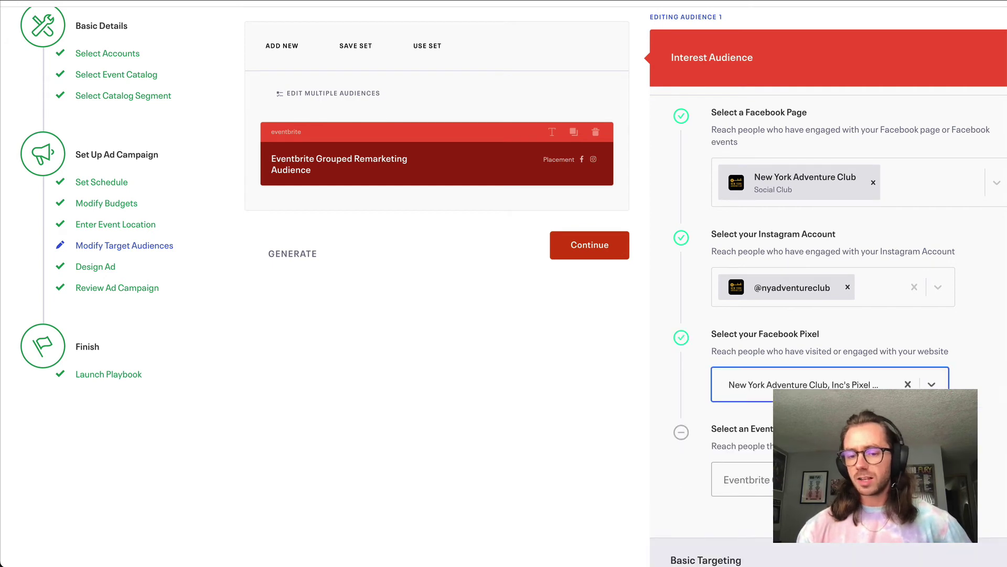
left_click(743, 479)
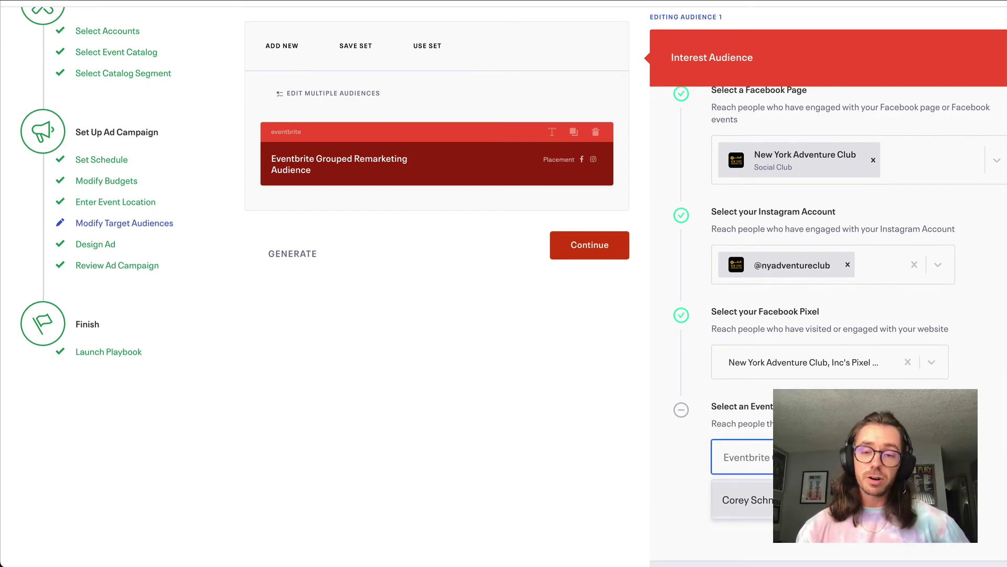
left_click(745, 500)
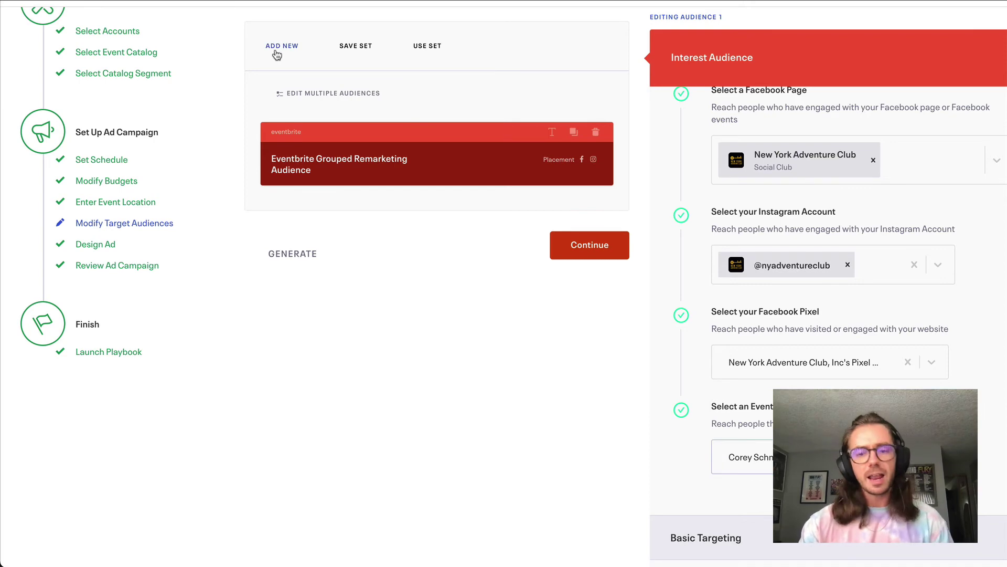
- Add an Eventbrite Lookalike Audience of Past Attendees to the target audiences and continue to the ad design
left_click(277, 51)
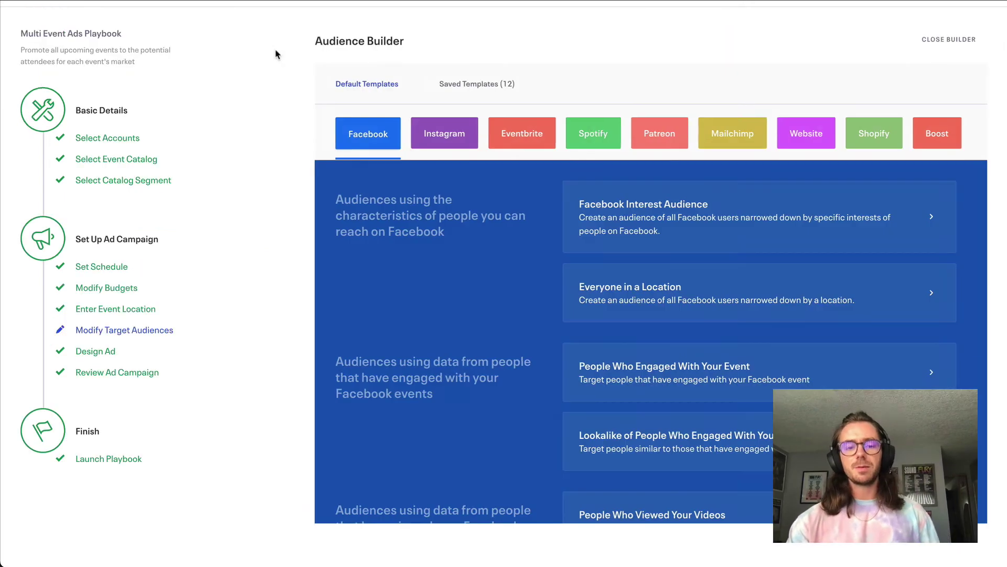
left_click(524, 132)
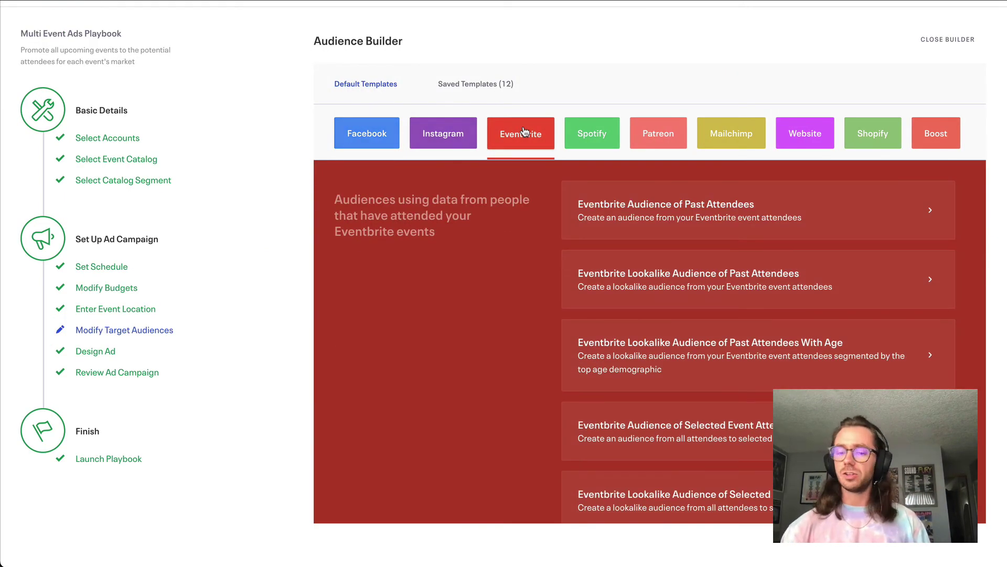
left_click(632, 273)
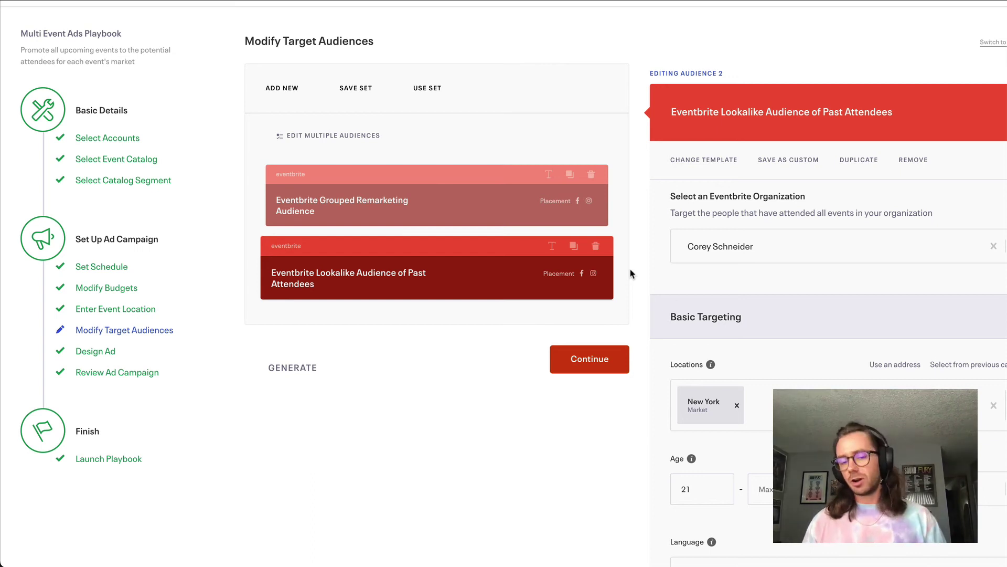
left_click(588, 368)
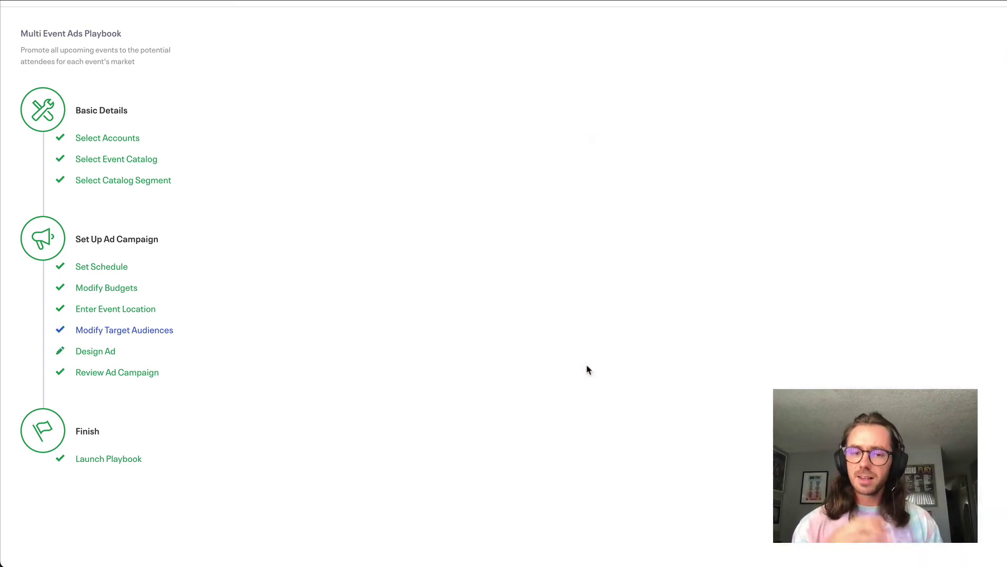
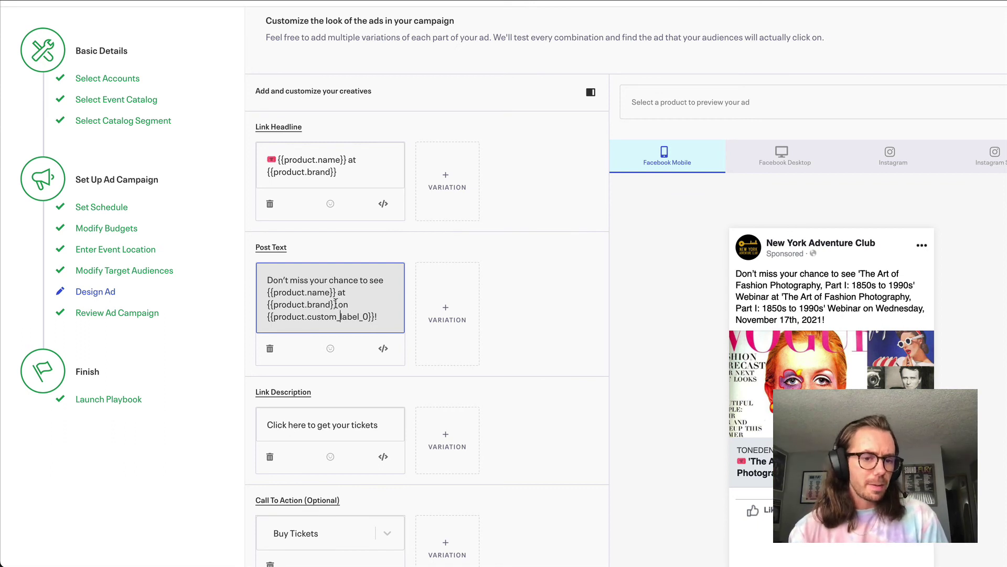
- Examine the ad's post text, its product placeholders and the dynamic event fields available for insertion
left_click_drag(339, 304, 266, 304)
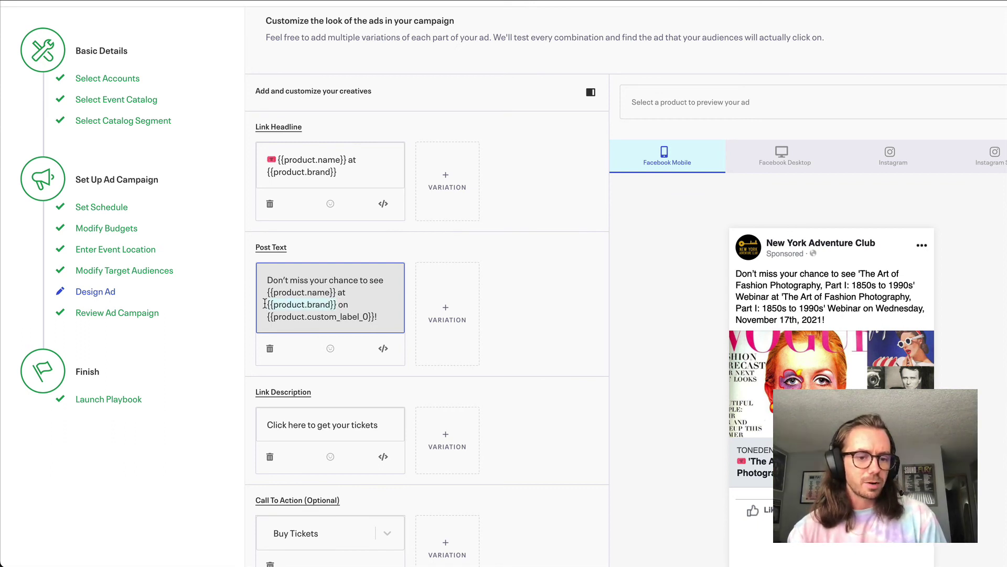
left_click(267, 305)
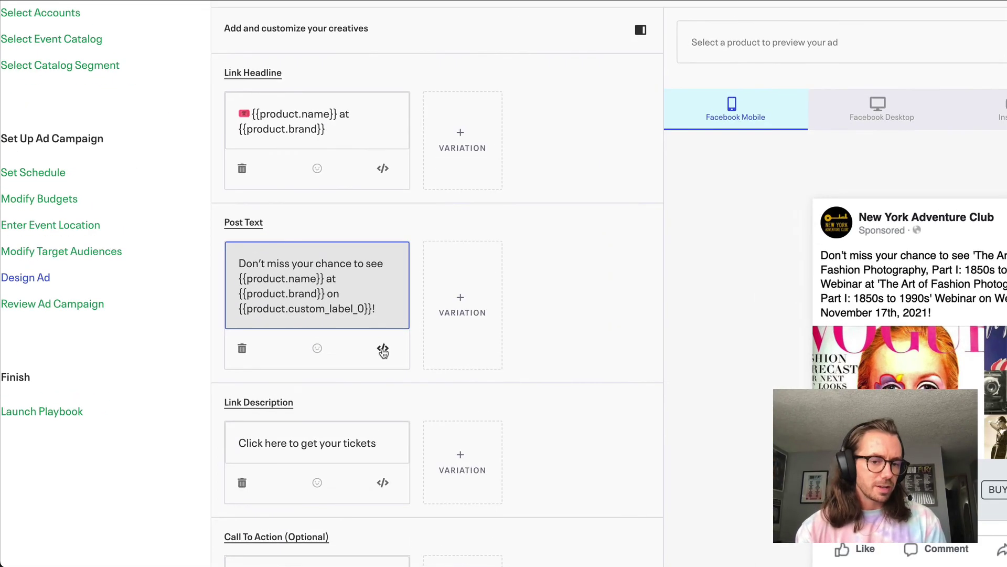
left_click(383, 350)
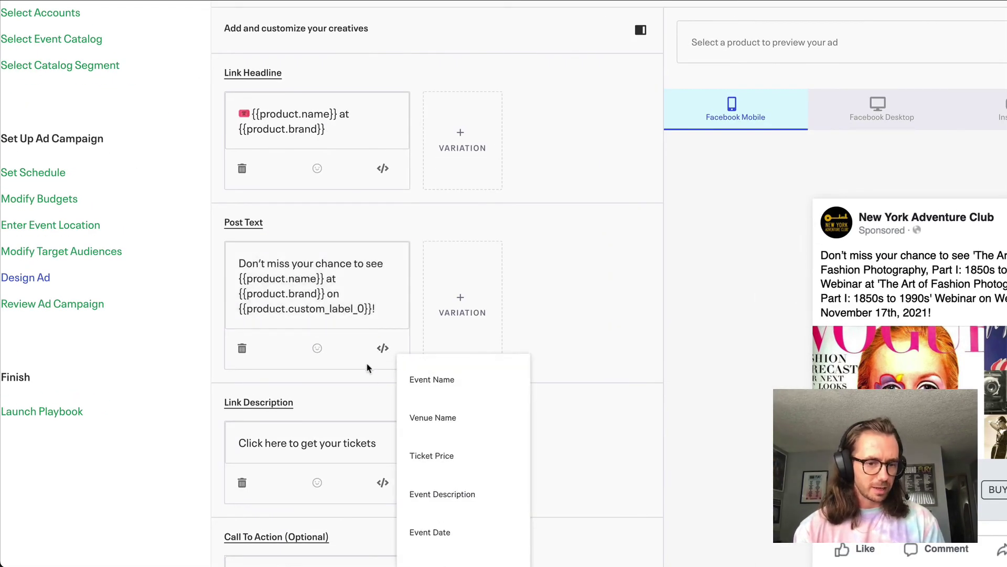
left_click(565, 308)
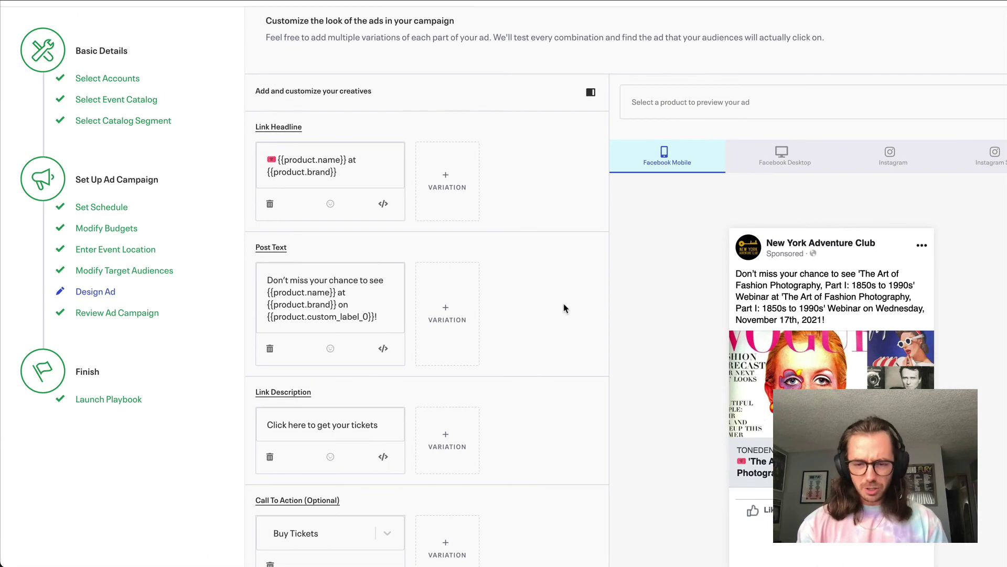
scroll(565, 309, "down", 1)
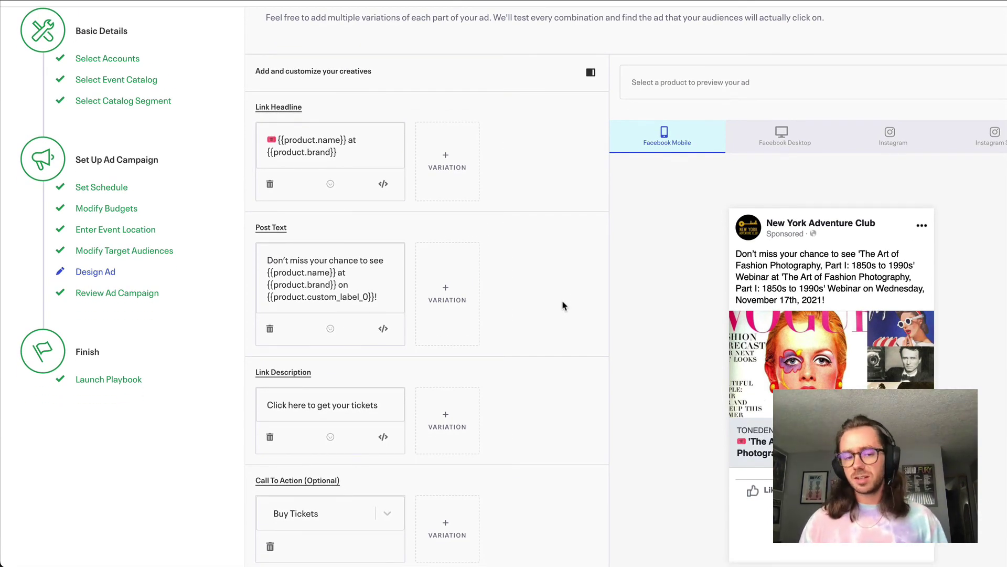
double_click(311, 259)
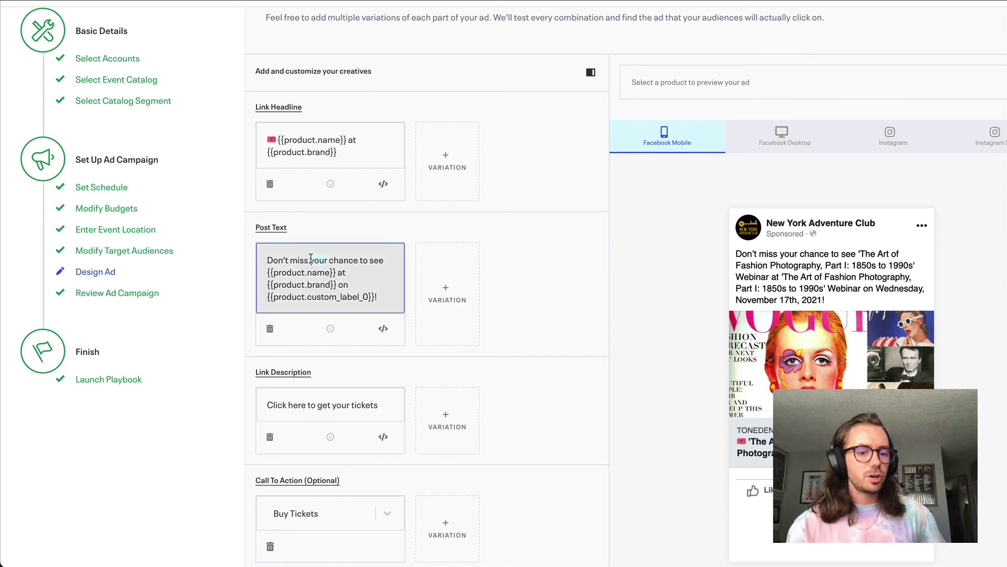
left_click_drag(268, 260, 378, 262)
left_click(378, 262)
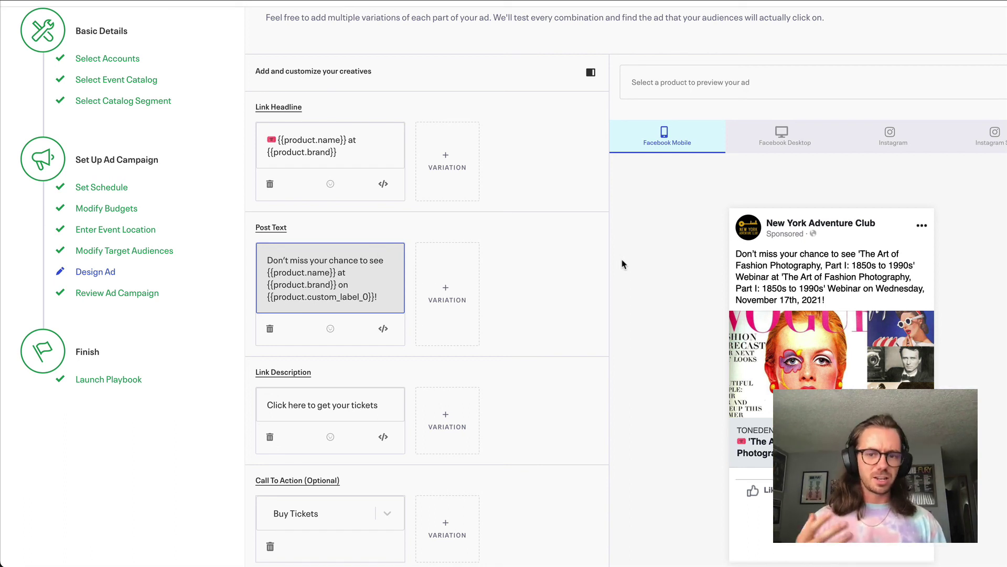
- Browse the catalog events that can be chosen for previewing the ad, leaving the selection unset
left_click(705, 82)
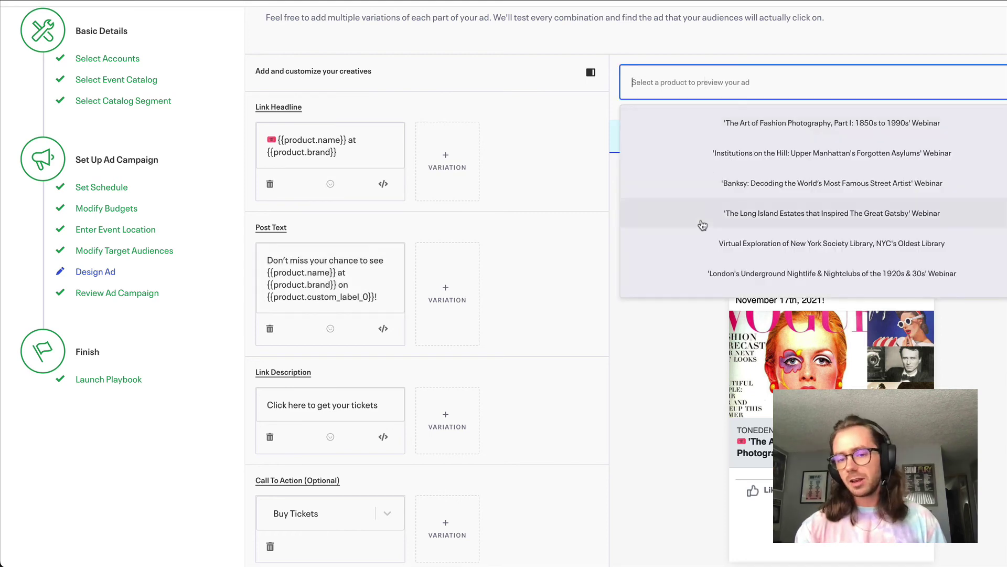
scroll(702, 225, "down", 5)
scroll(702, 225, "down", 3)
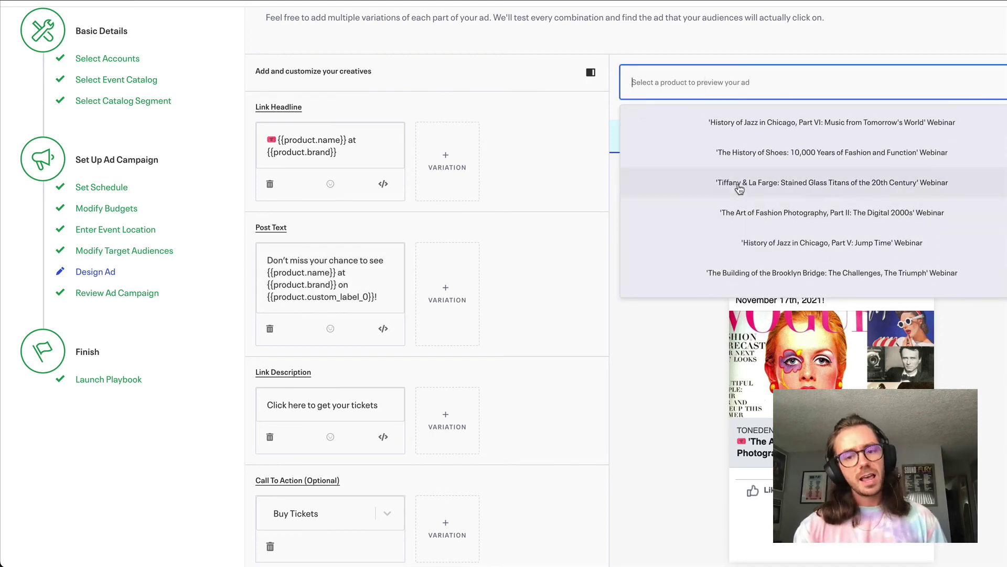
left_click(607, 183)
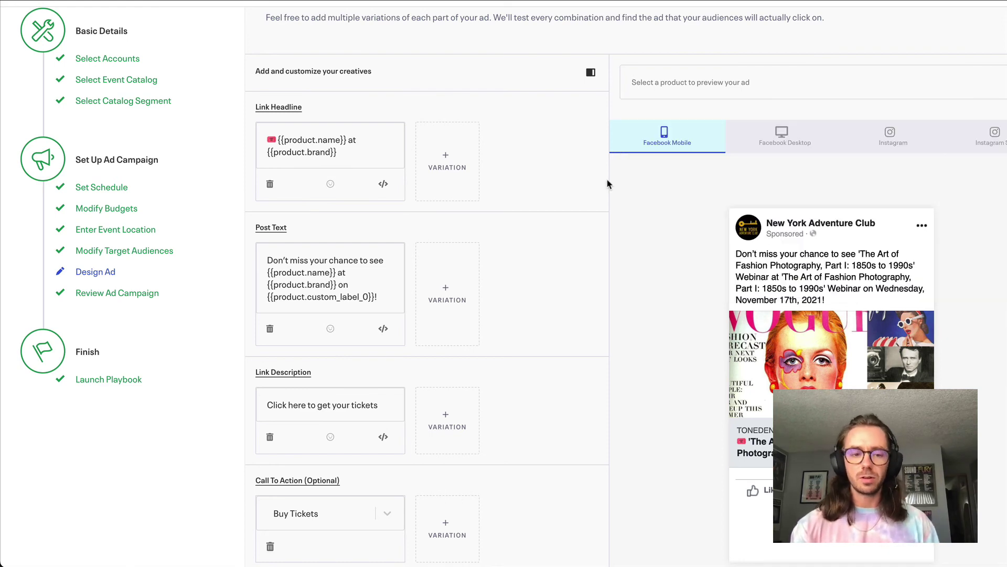
- Review the event catalog images and their editing options, and close the image customization without changes
scroll(608, 183, "down", 3)
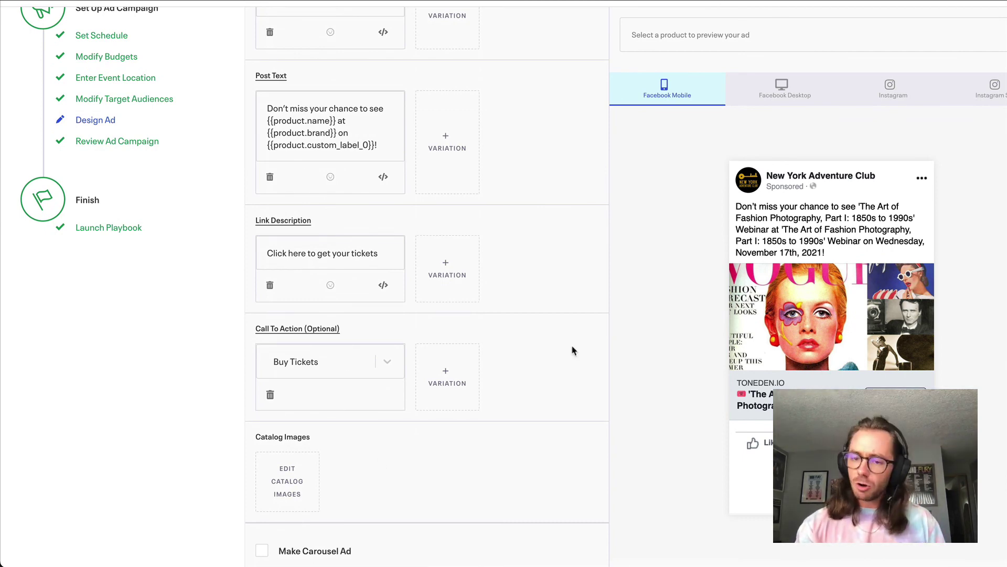
left_click(286, 482)
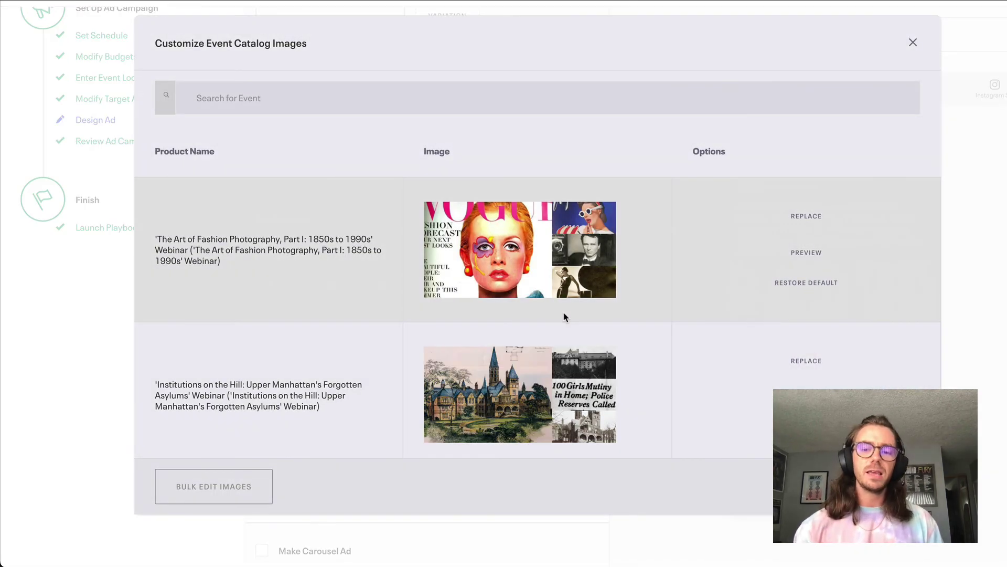
scroll(701, 269, "down", 1)
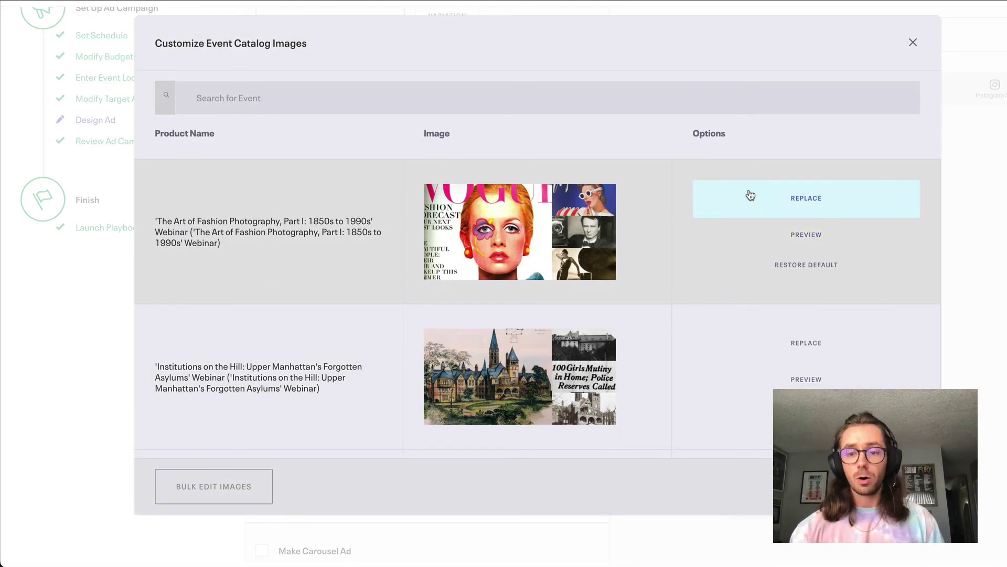
scroll(662, 277, "down", 3)
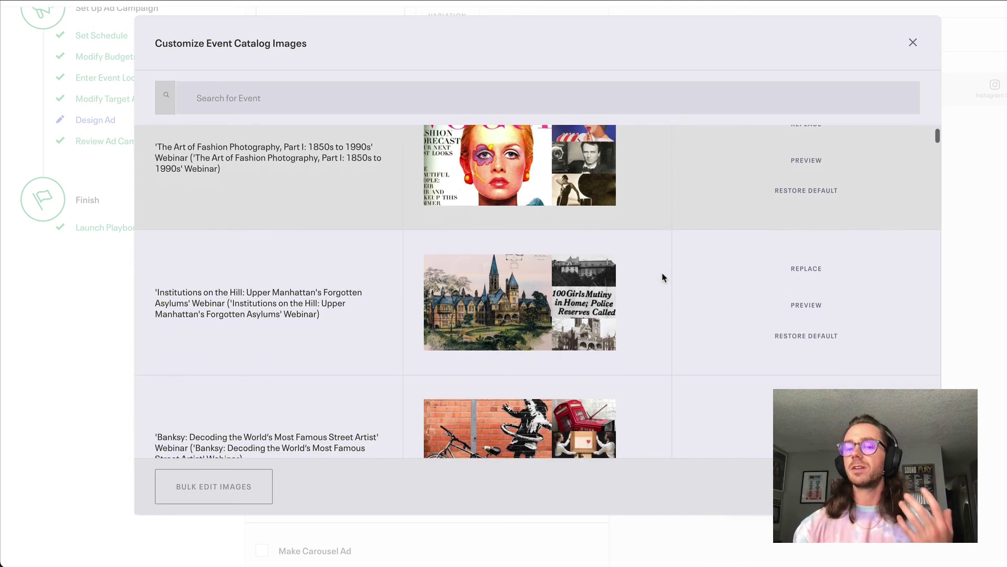
scroll(662, 277, "down", 5)
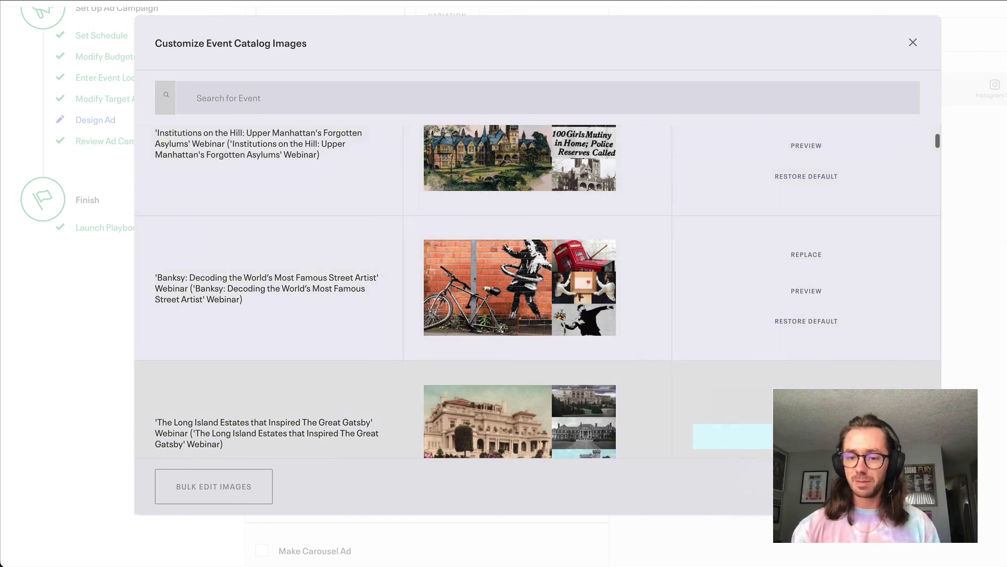
key("Escape")
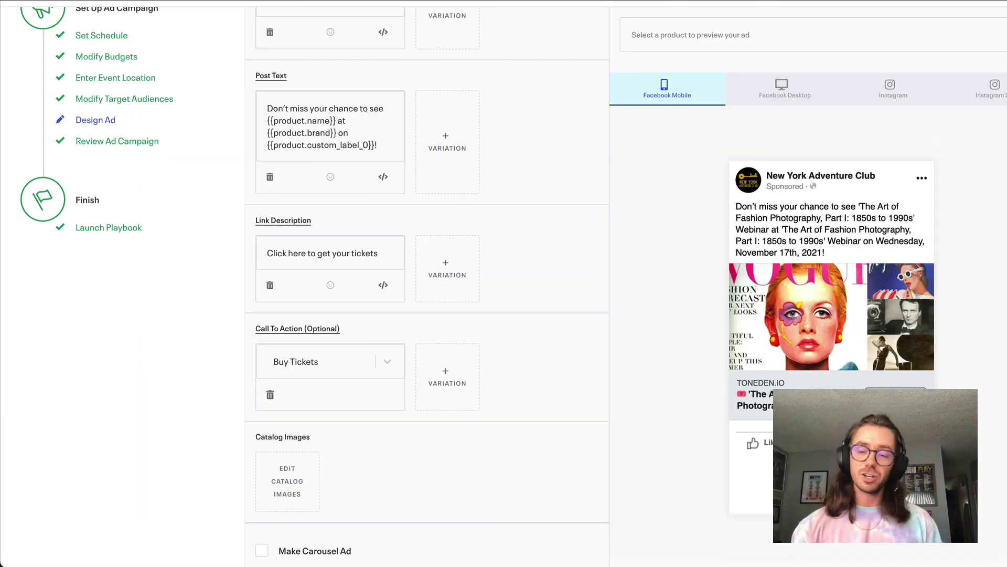
- Accept the ad design as it stands and continue to the ad campaign review
scroll(677, 339, "up", 5)
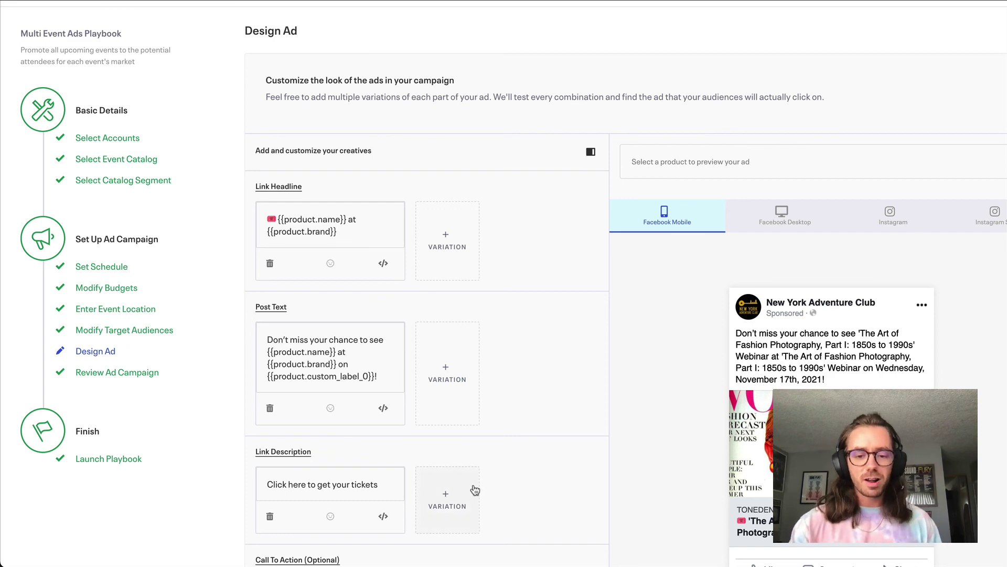
scroll(606, 456, "down", 10)
left_click(991, 348)
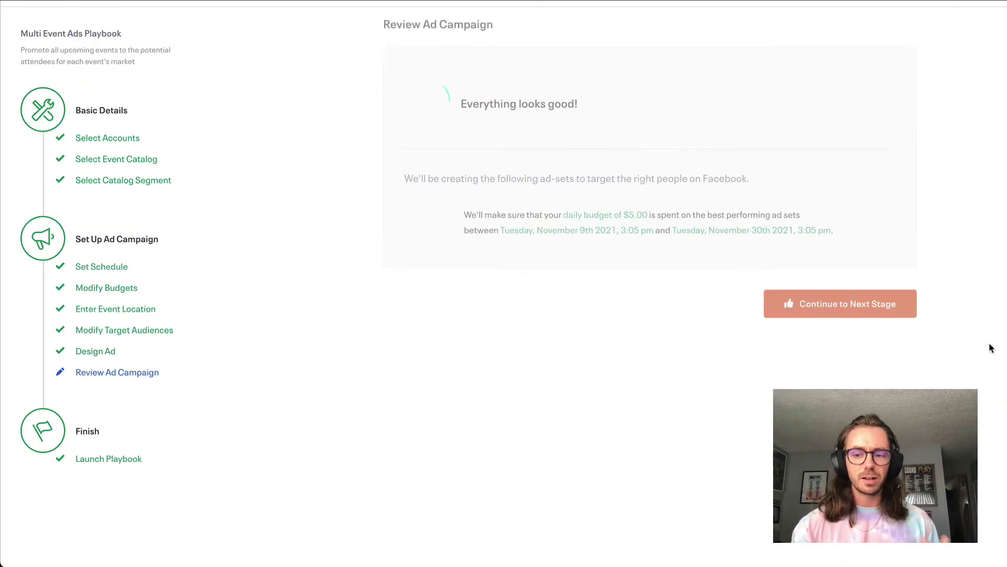